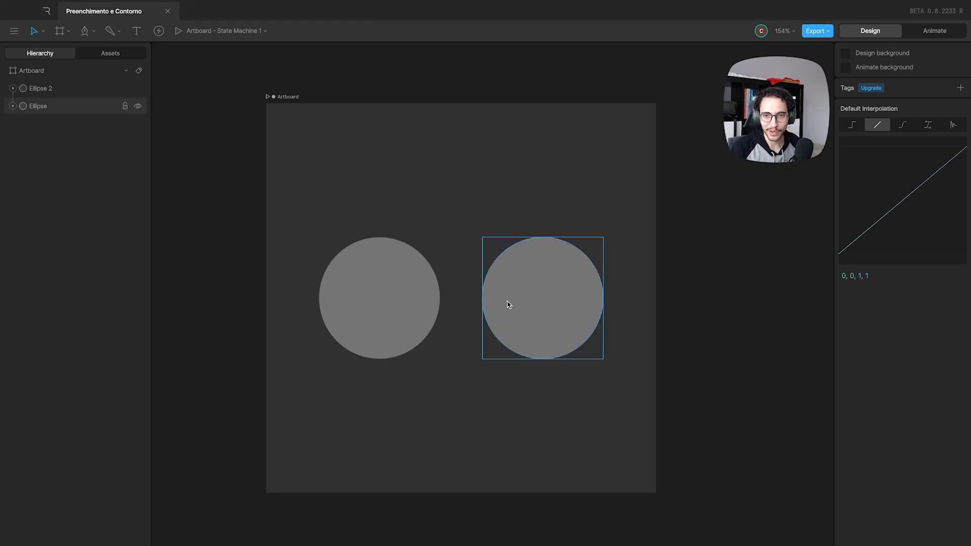
# Move the original ellipse outside the artboard and centre Ellipse 2 on it at X 250, Y 250.
pyautogui.click(413, 293)
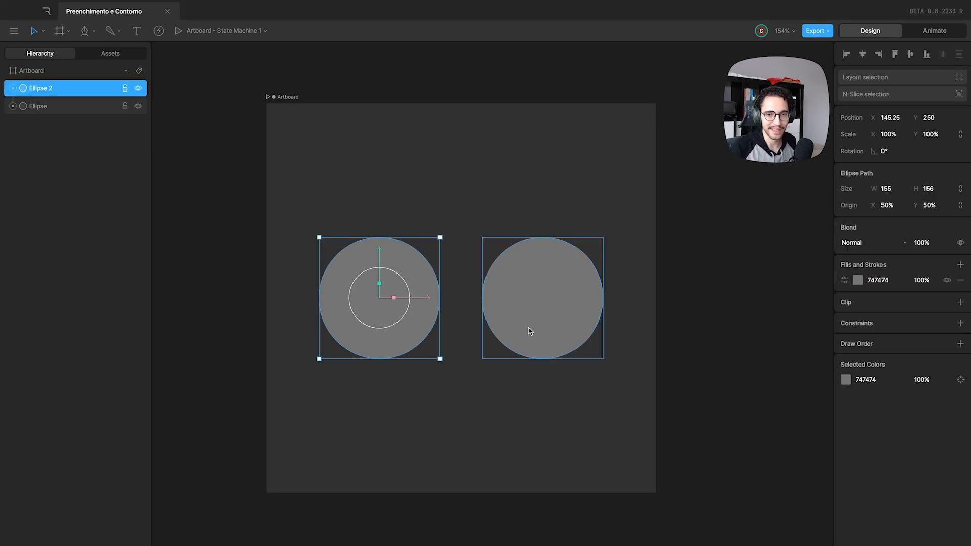
pyautogui.moveTo(536, 325); pyautogui.dragTo(803, 474)
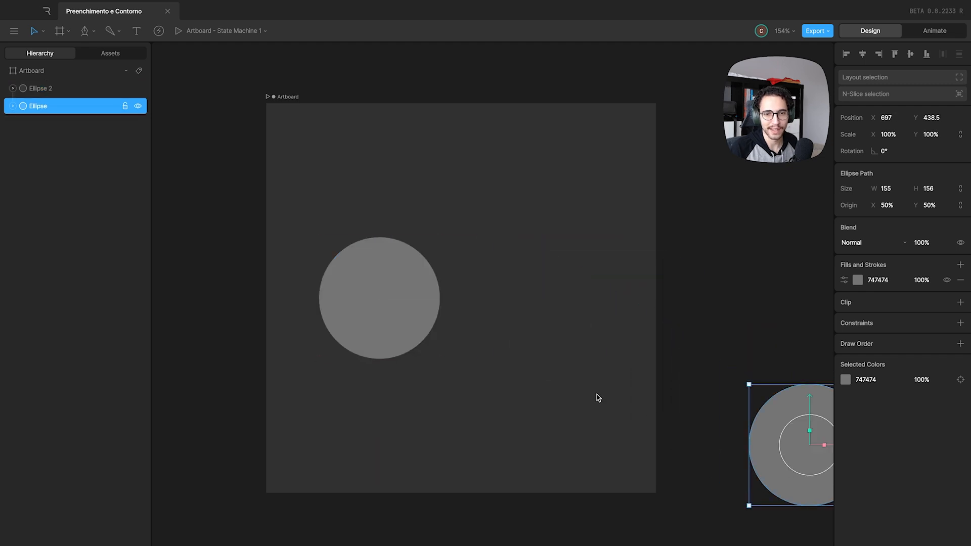
pyautogui.click(408, 325)
pyautogui.moveTo(407, 324); pyautogui.dragTo(493, 325)
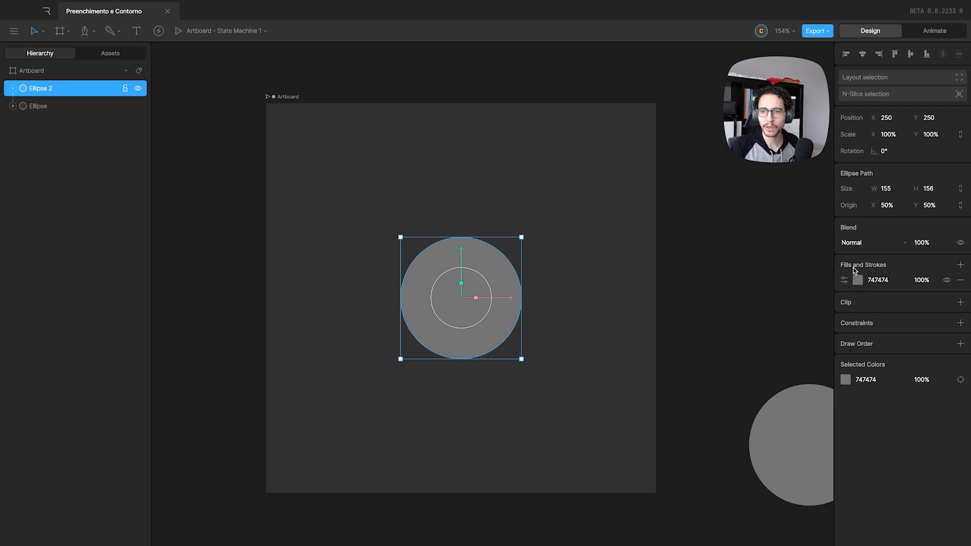
# Change the centred circle's fill colour to red FF2222.
pyautogui.click(875, 281)
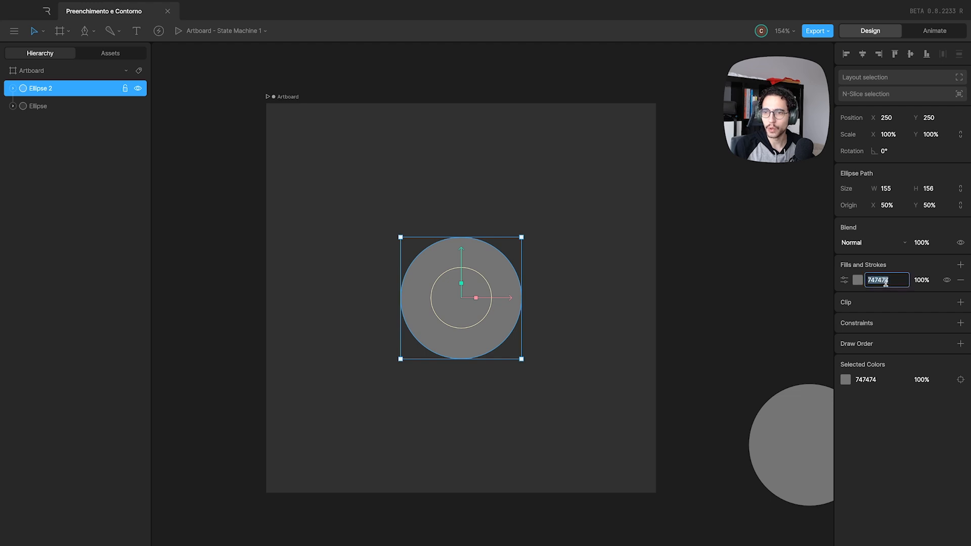
pyautogui.click(921, 281)
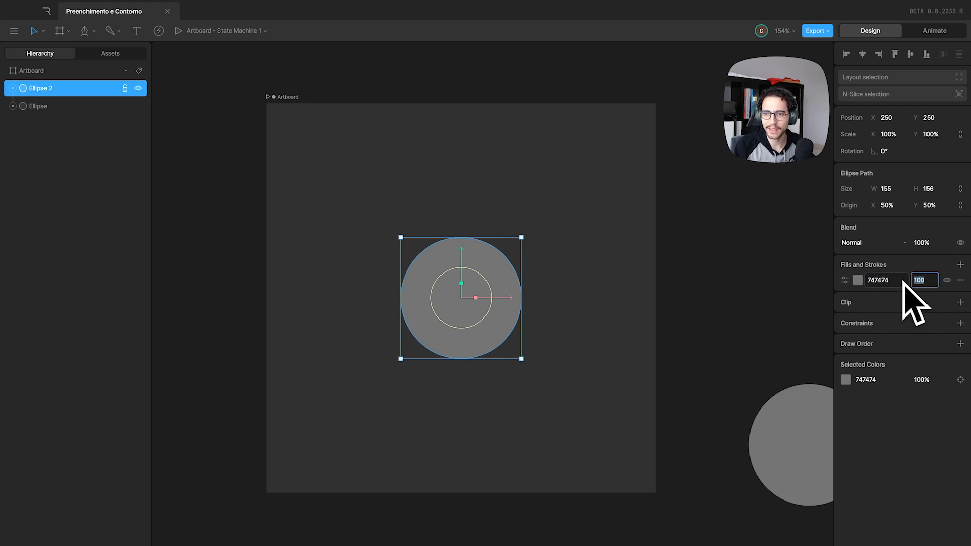
pyautogui.click(859, 281)
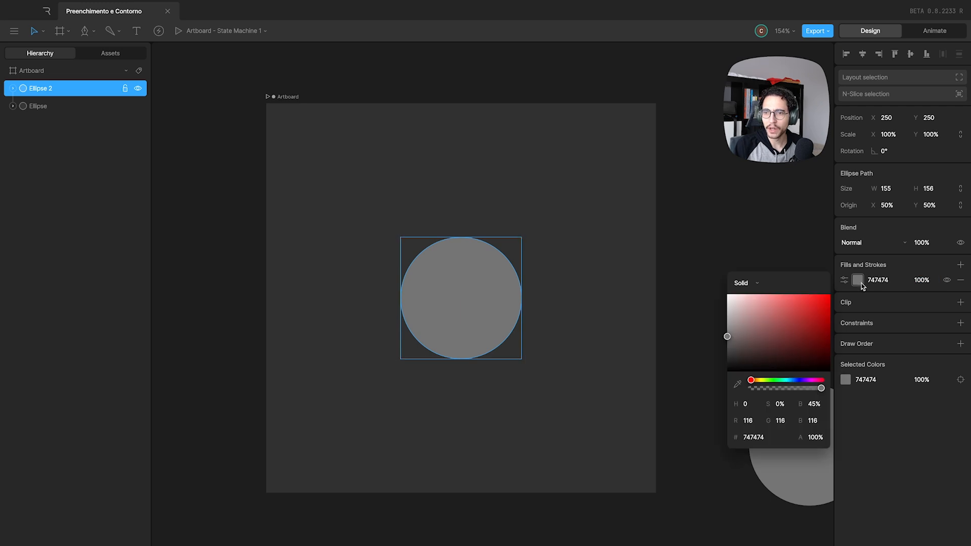
pyautogui.moveTo(748, 314); pyautogui.dragTo(817, 297)
pyautogui.moveTo(751, 380)
pyautogui.mouseDown()
pyautogui.moveTo(767, 380)
pyautogui.moveTo(750, 380)
pyautogui.mouseUp()
pyautogui.click(858, 280)
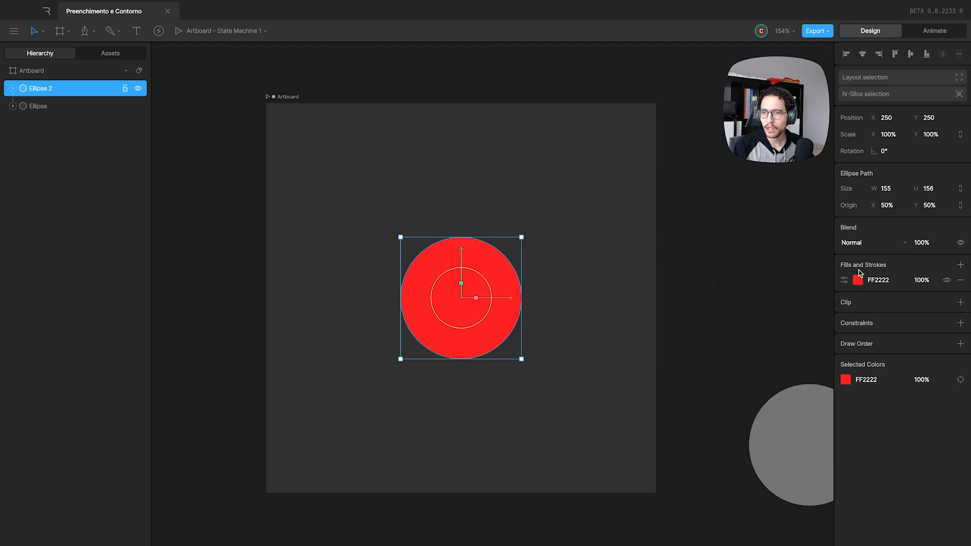
# Toggle the red fill's visibility off and on, and delete the fill from the circle.
pyautogui.click(947, 280)
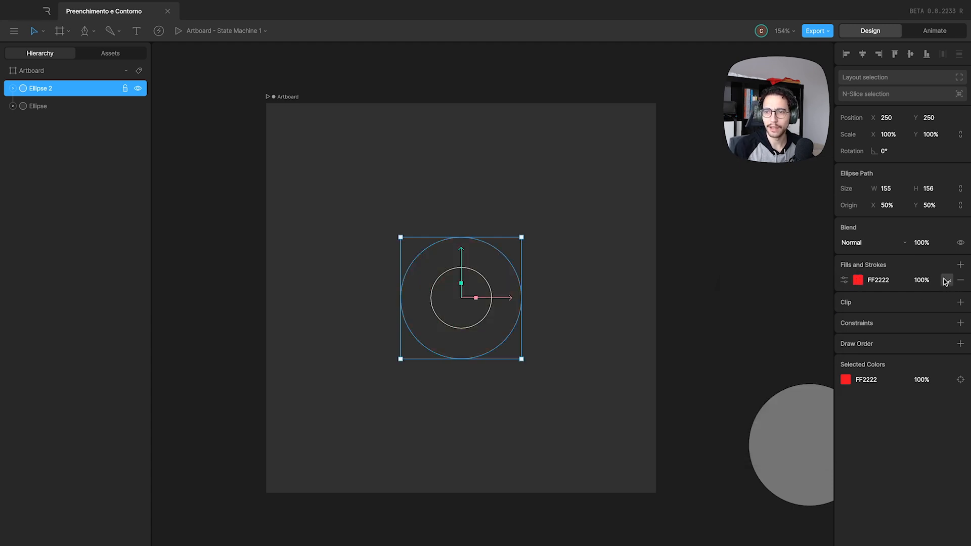
pyautogui.click(948, 281)
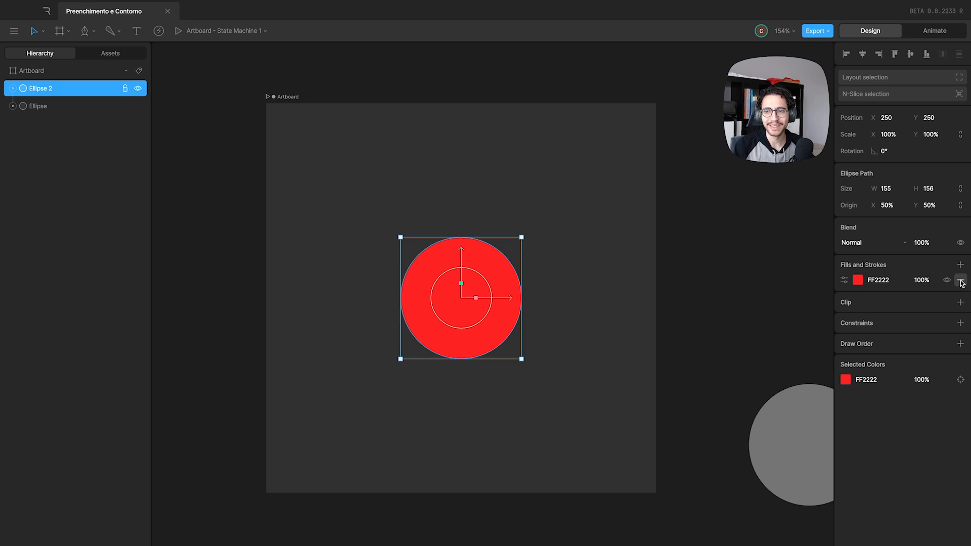
pyautogui.click(960, 281)
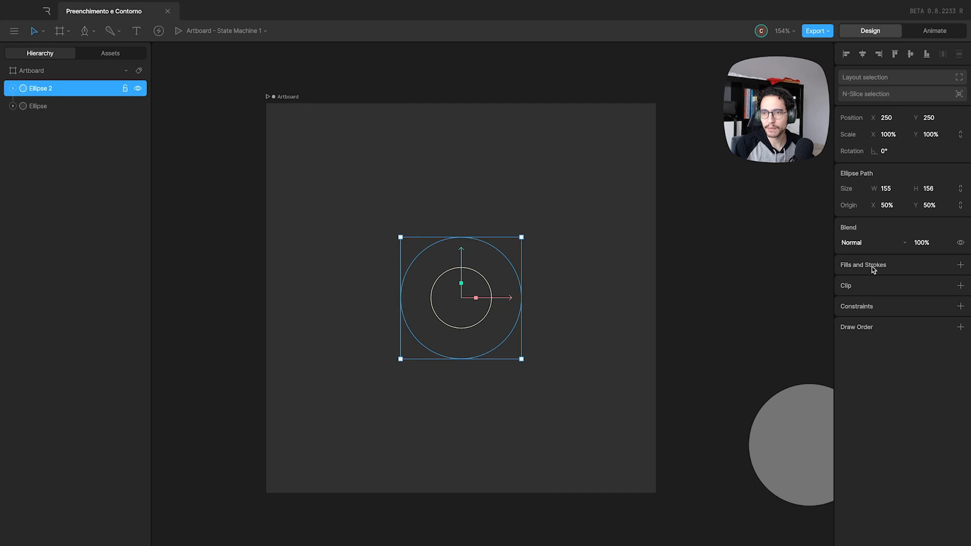
# Add a new fill to the centred circle and set its type to Solid.
pyautogui.click(960, 265)
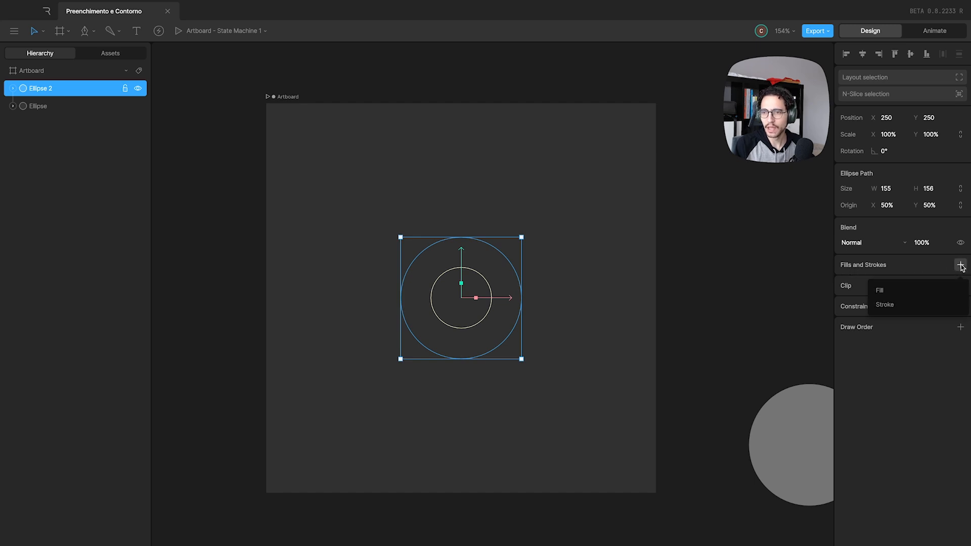
pyautogui.click(897, 292)
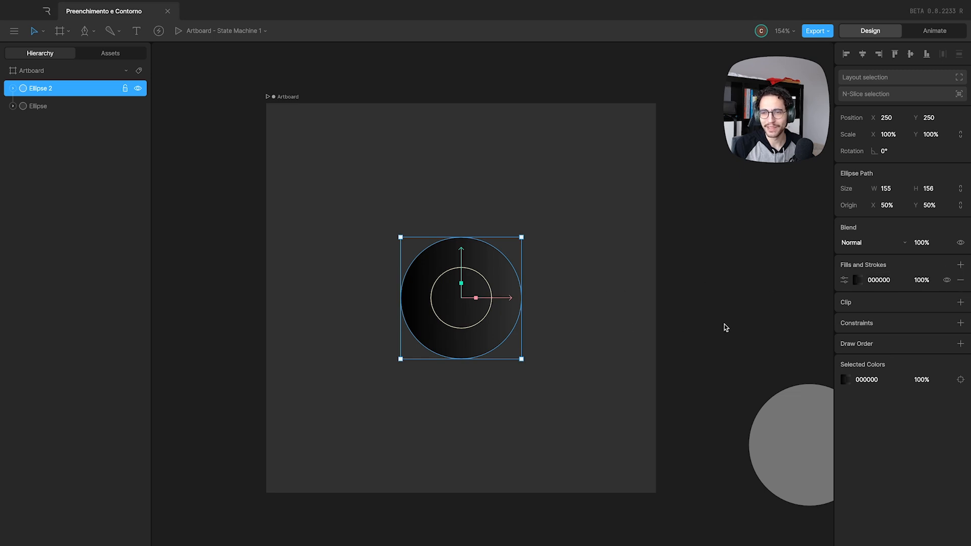
pyautogui.click(857, 283)
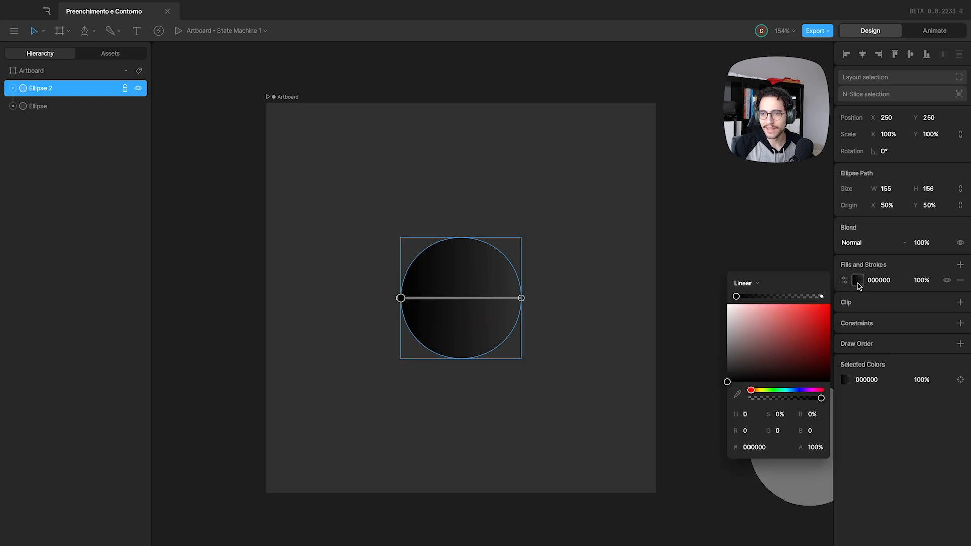
pyautogui.click(757, 286)
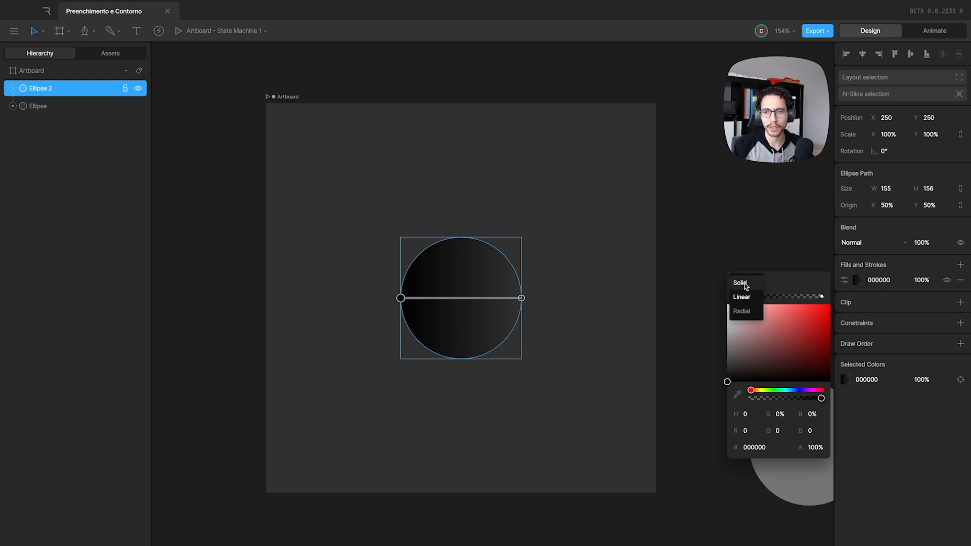
pyautogui.click(745, 285)
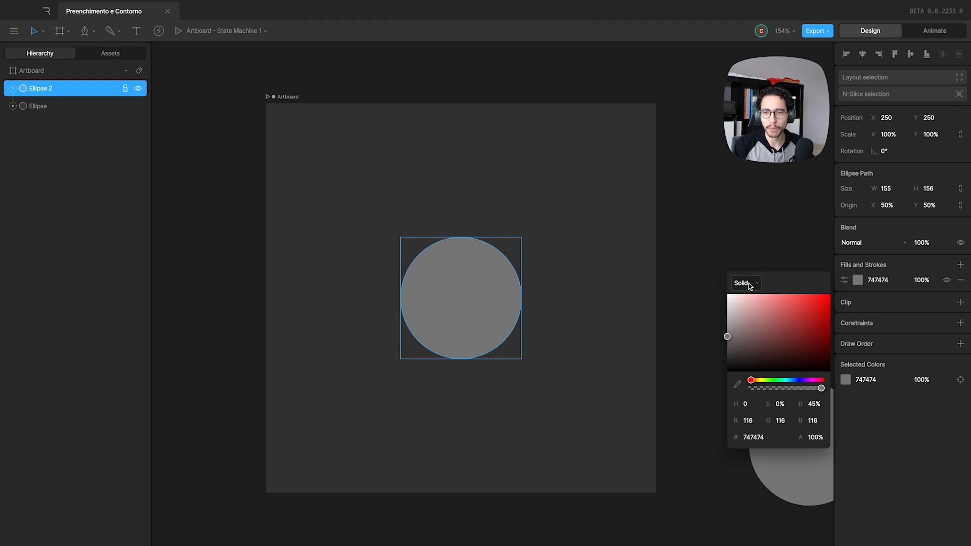
# Try a Linear and a Radial gradient on the circle's fill, moving the radial gradient's start point to the circle's centre.
pyautogui.click(748, 284)
pyautogui.click(749, 298)
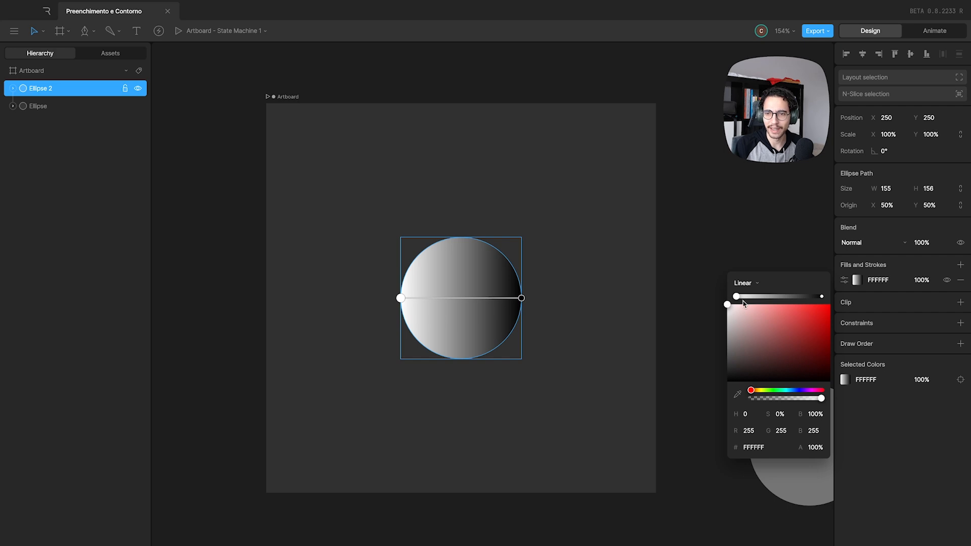
pyautogui.click(746, 283)
pyautogui.click(746, 311)
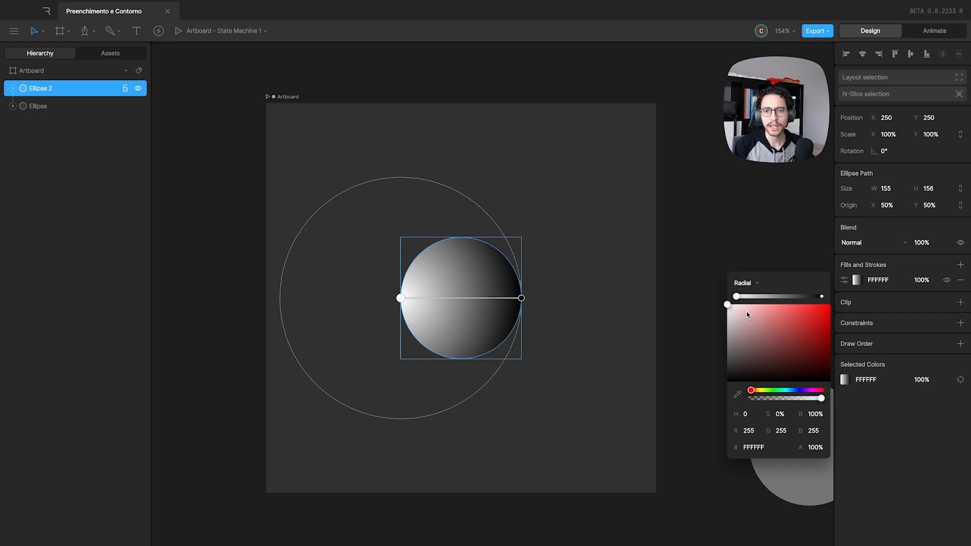
pyautogui.moveTo(401, 299); pyautogui.dragTo(461, 298)
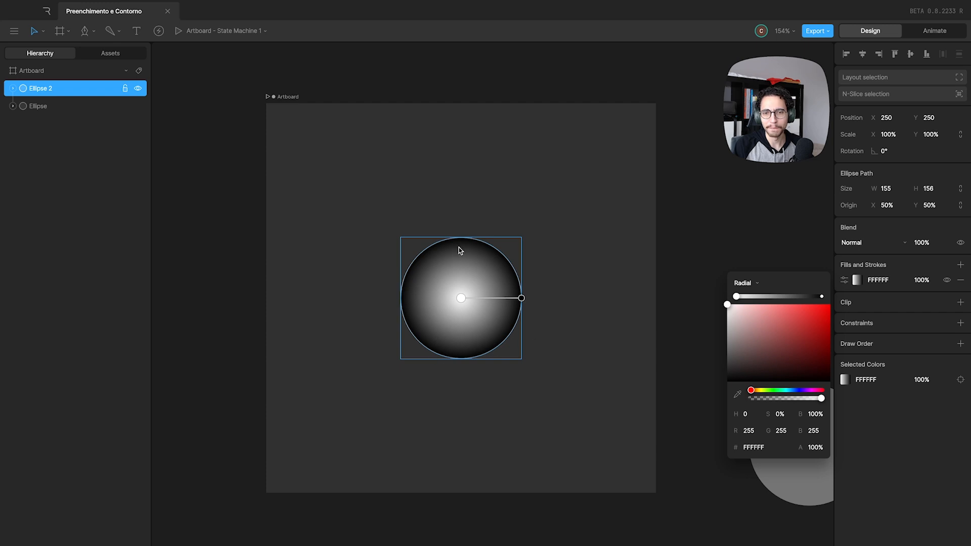
# Switch the circle's fill back to Solid and lower its alpha to 47%.
pyautogui.click(745, 283)
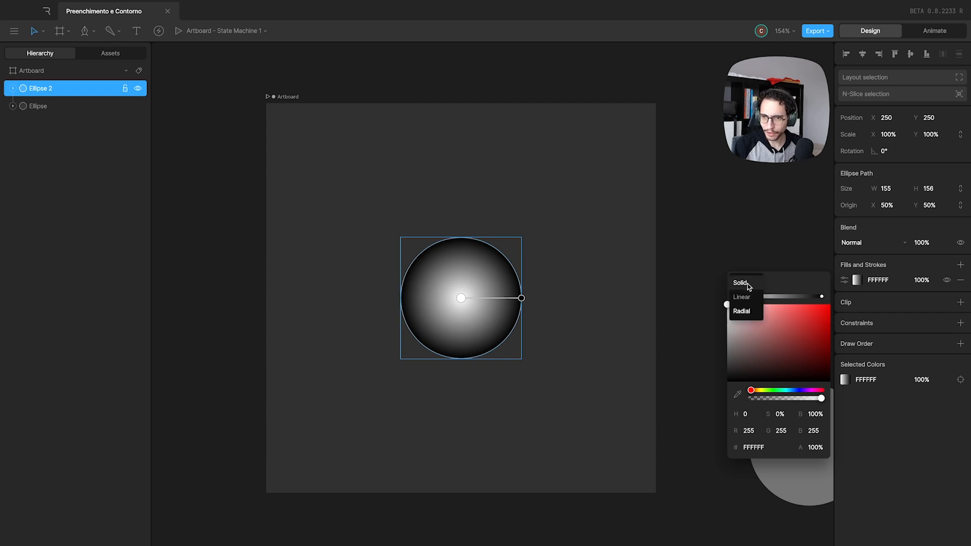
pyautogui.click(748, 283)
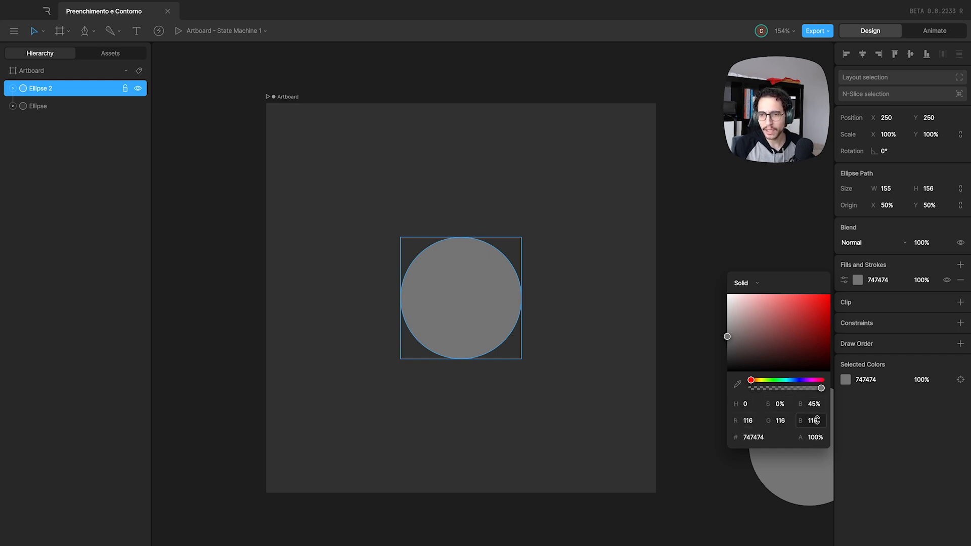
pyautogui.click(753, 437)
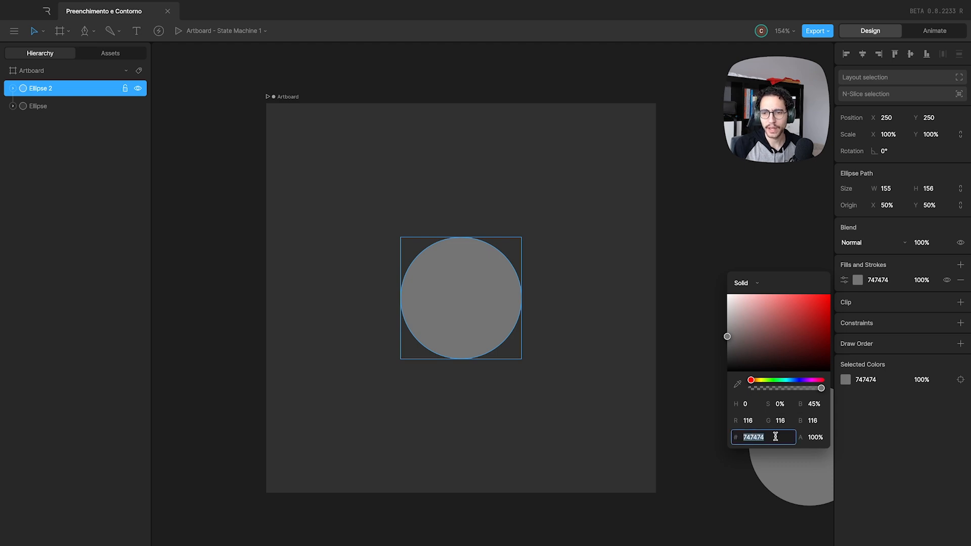
pyautogui.click(812, 437)
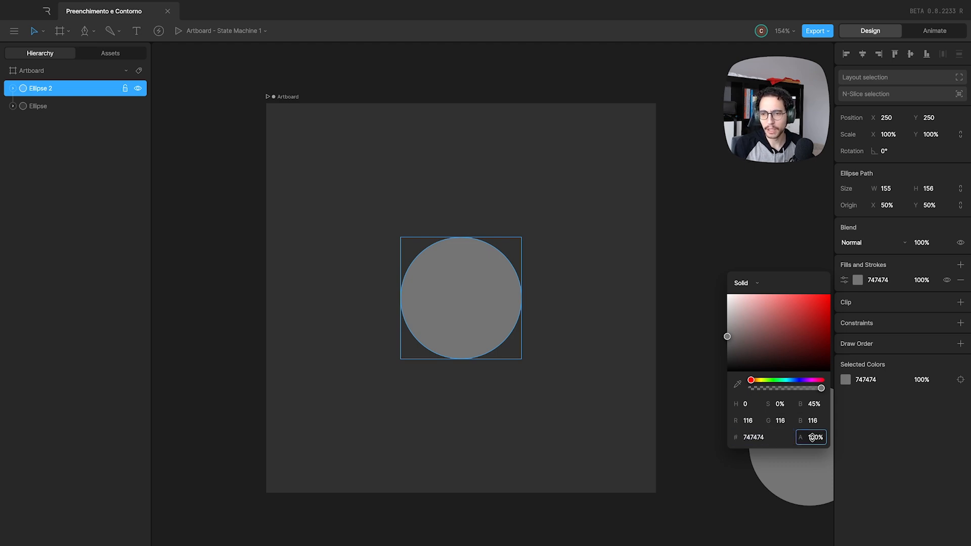
pyautogui.write('78')
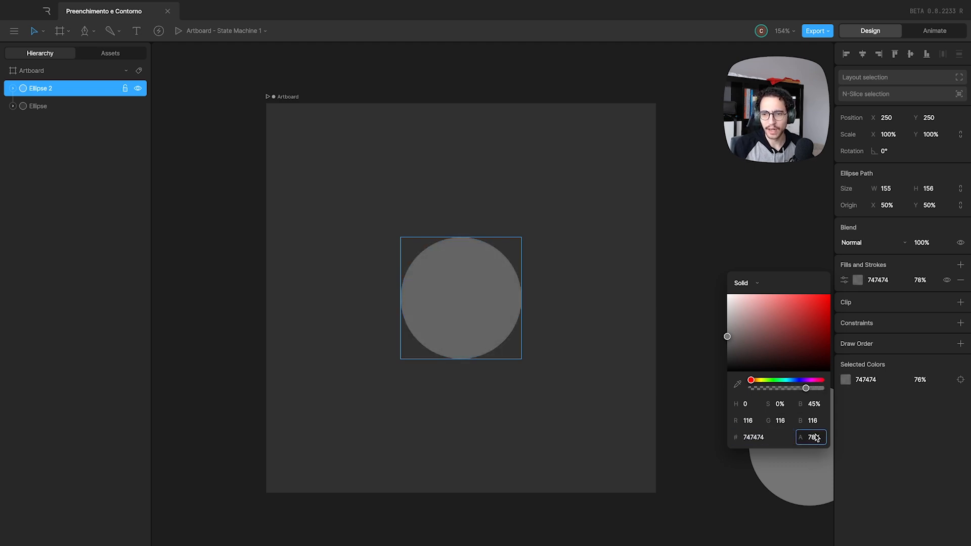
pyautogui.moveTo(814, 434); pyautogui.dragTo(815, 452)
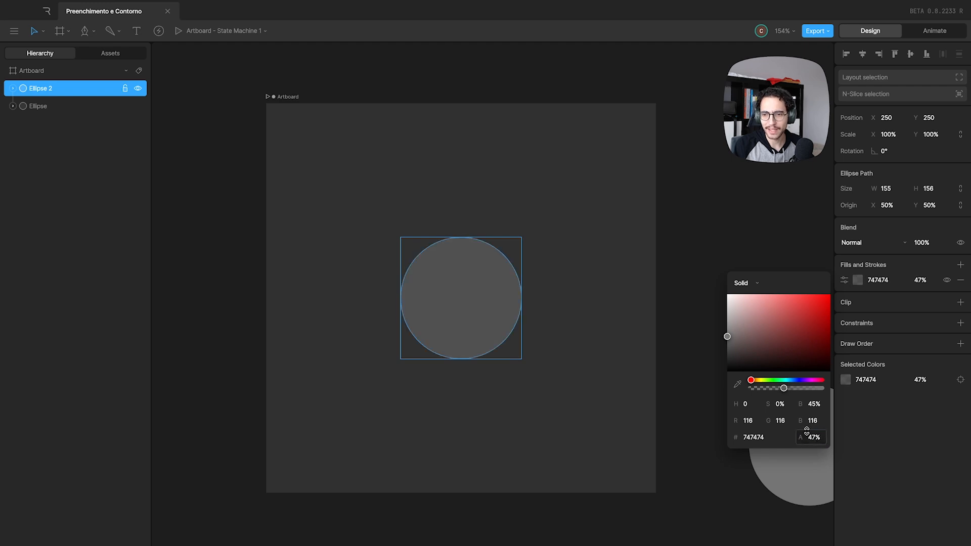
# Set the circle's fill opacity to 100%.
pyautogui.click(925, 273)
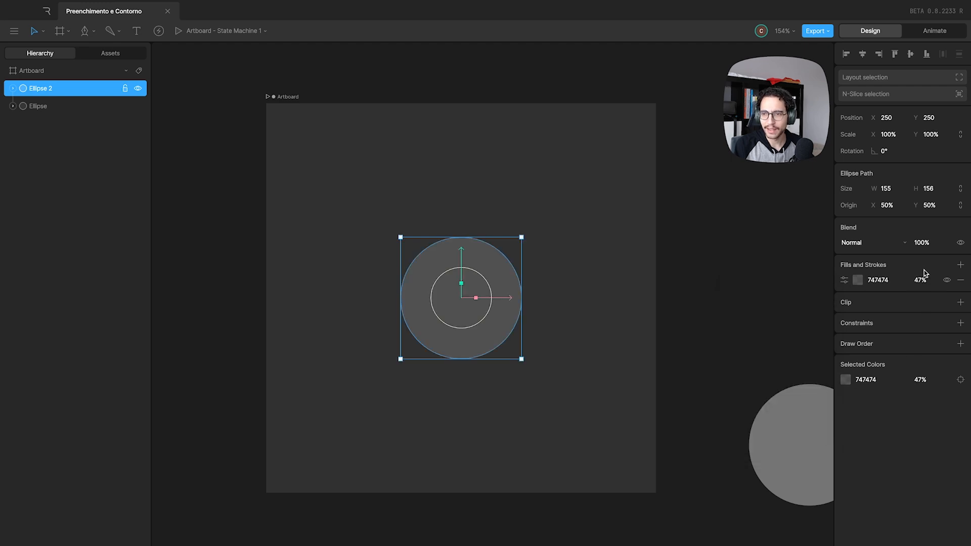
pyautogui.click(929, 279)
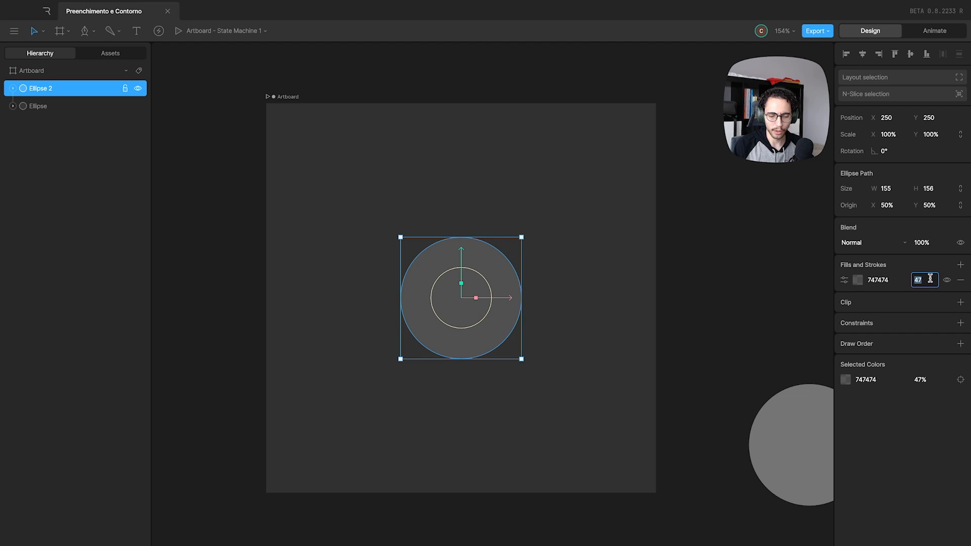
pyautogui.write('100')
pyautogui.press('Return')
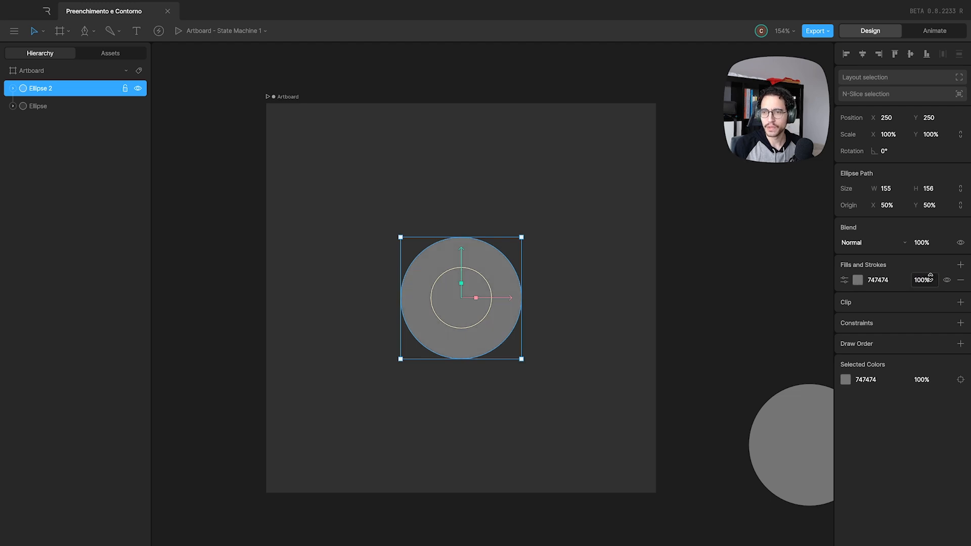
# Rename the circle's fill to "Nome" in its fill options and check the available fill rules.
pyautogui.click(845, 283)
pyautogui.click(844, 284)
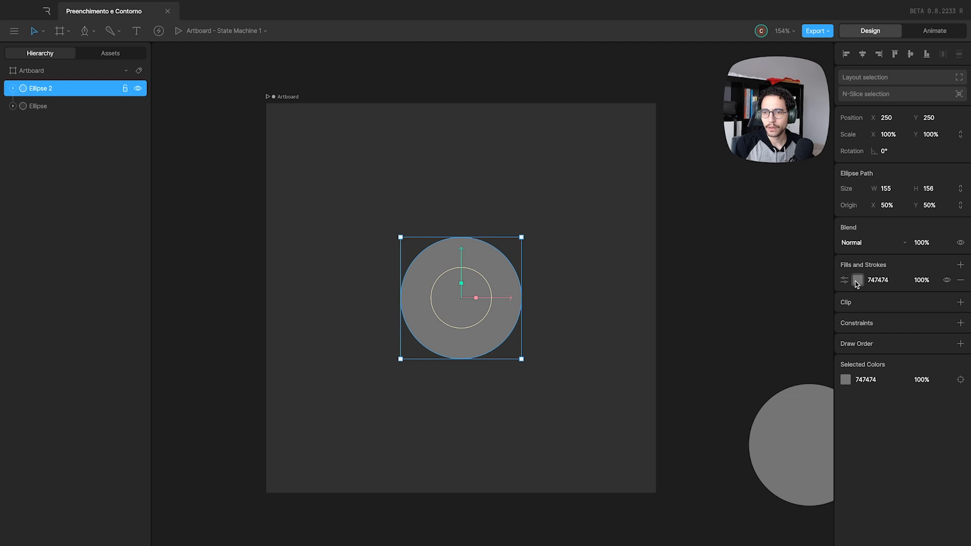
pyautogui.click(844, 281)
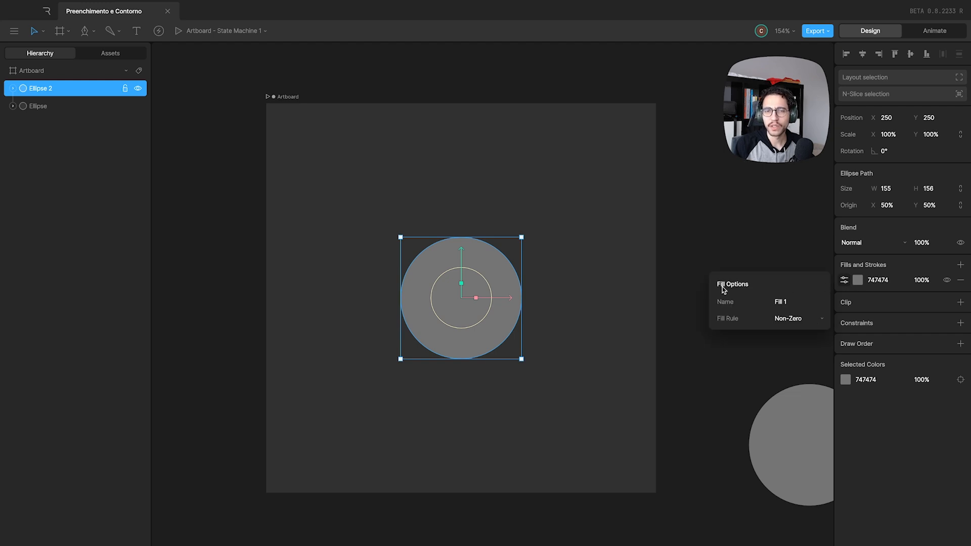
pyautogui.click(789, 301)
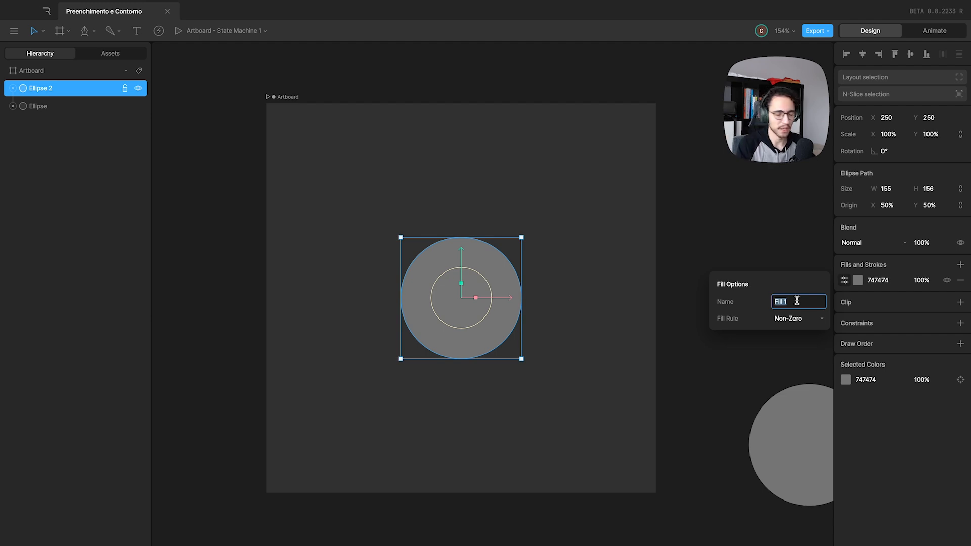
pyautogui.write('Nome')
pyautogui.press('Return')
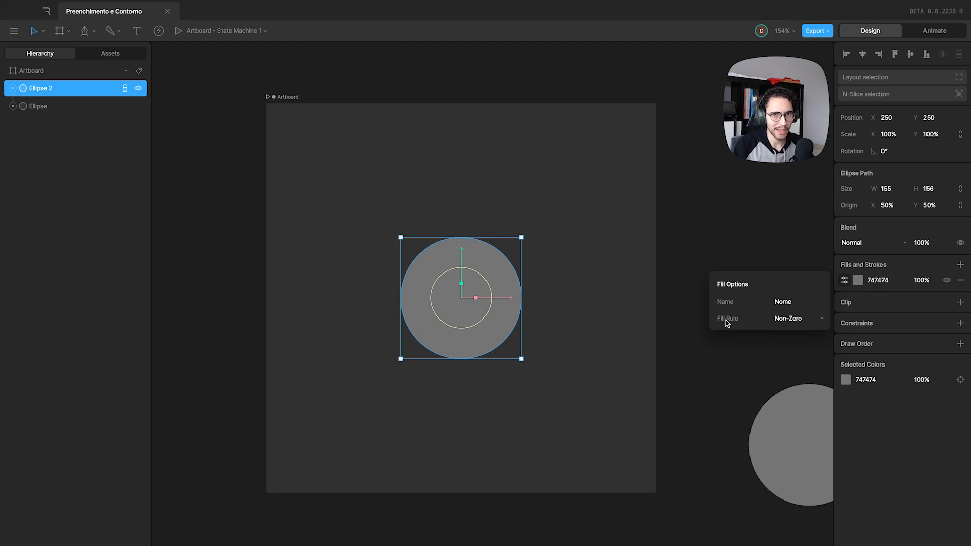
pyautogui.click(790, 319)
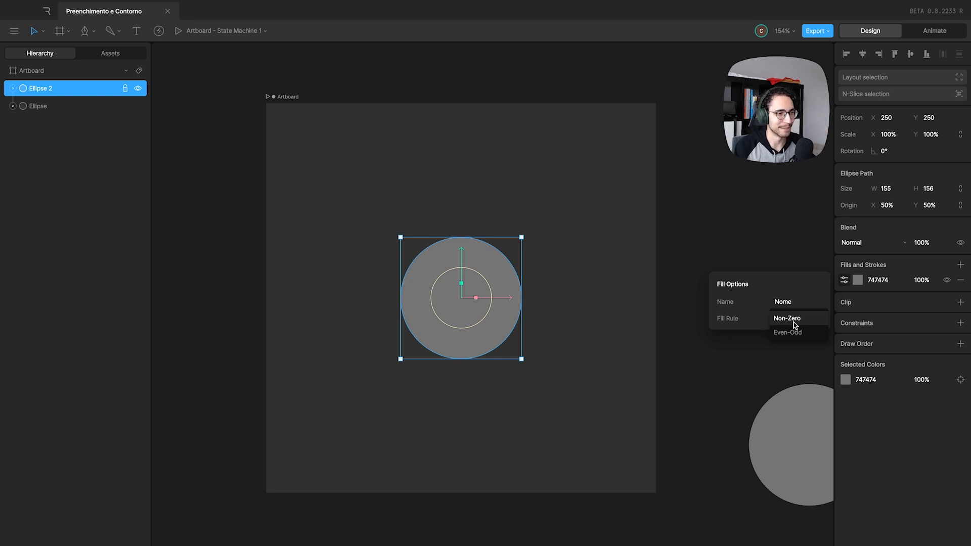
pyautogui.click(845, 281)
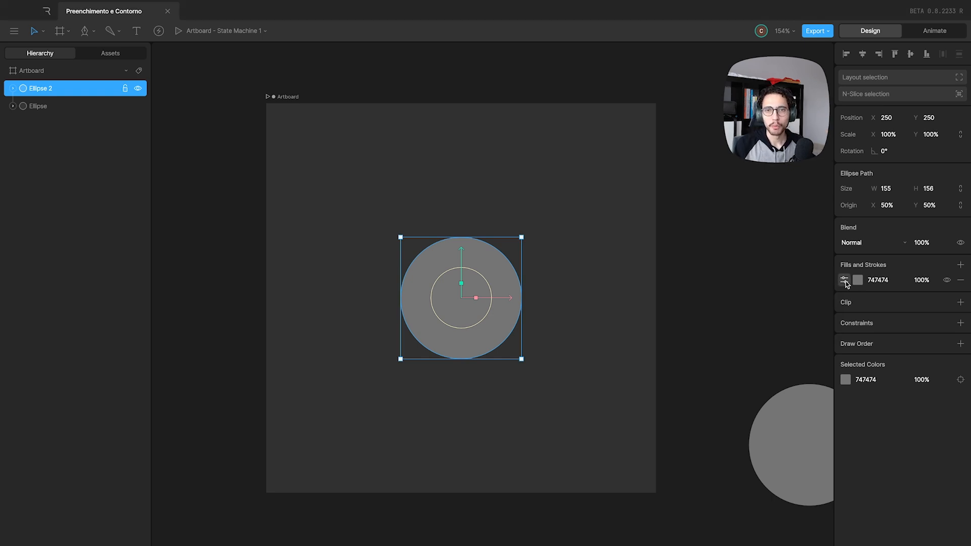
# Change the circle's fill type to a Linear gradient.
pyautogui.click(859, 282)
pyautogui.click(741, 283)
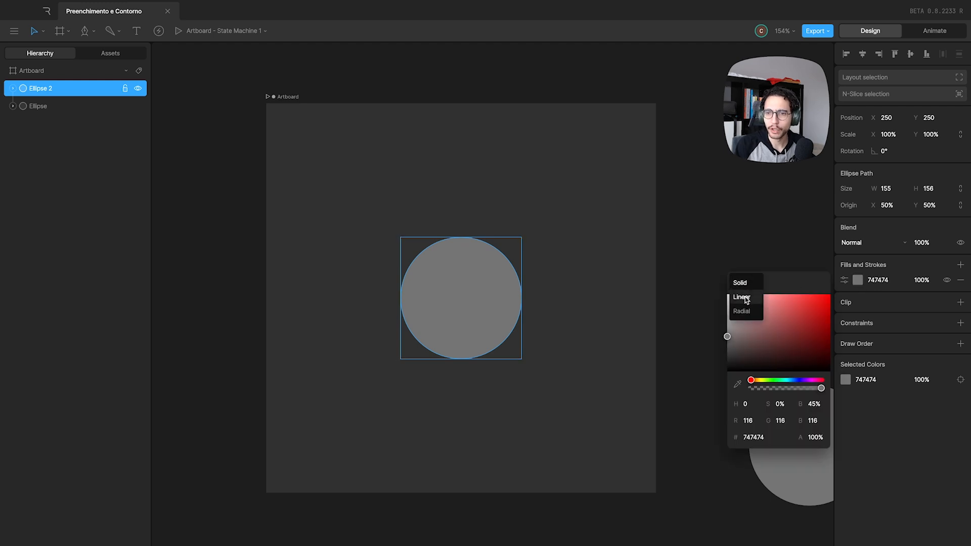
pyautogui.click(746, 298)
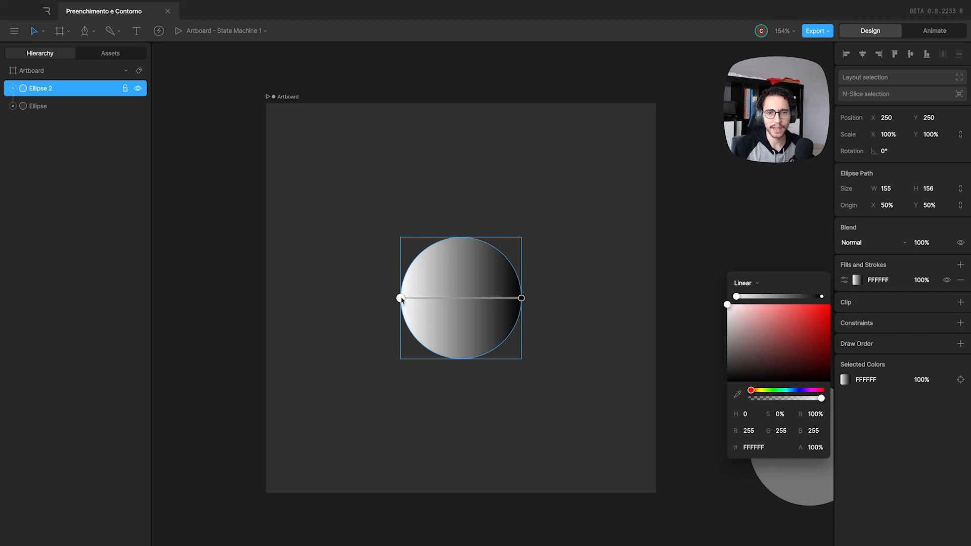
# Reorient the circle's linear gradient vertically, with its white end at the circle's top edge and its black end at the bottom edge.
pyautogui.moveTo(400, 298); pyautogui.dragTo(461, 253)
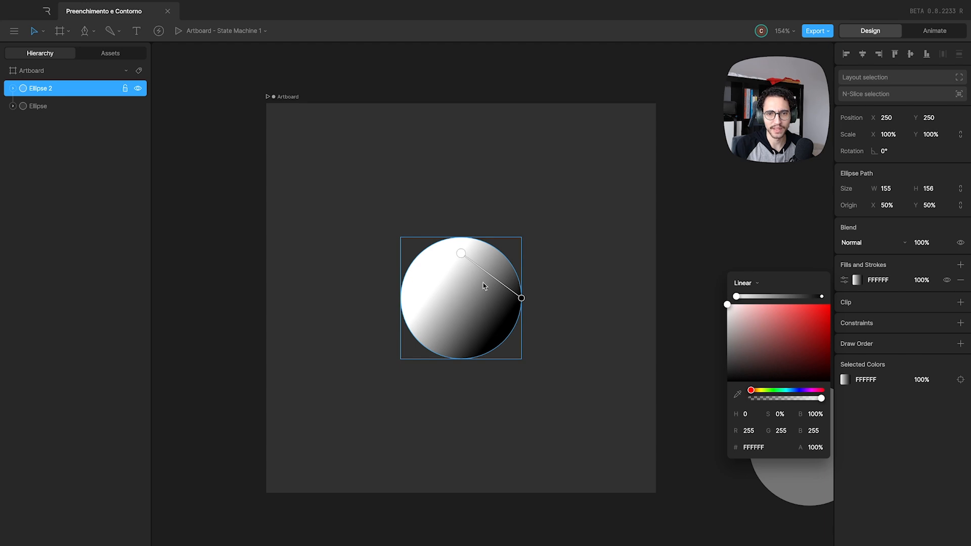
pyautogui.moveTo(522, 298); pyautogui.dragTo(459, 319)
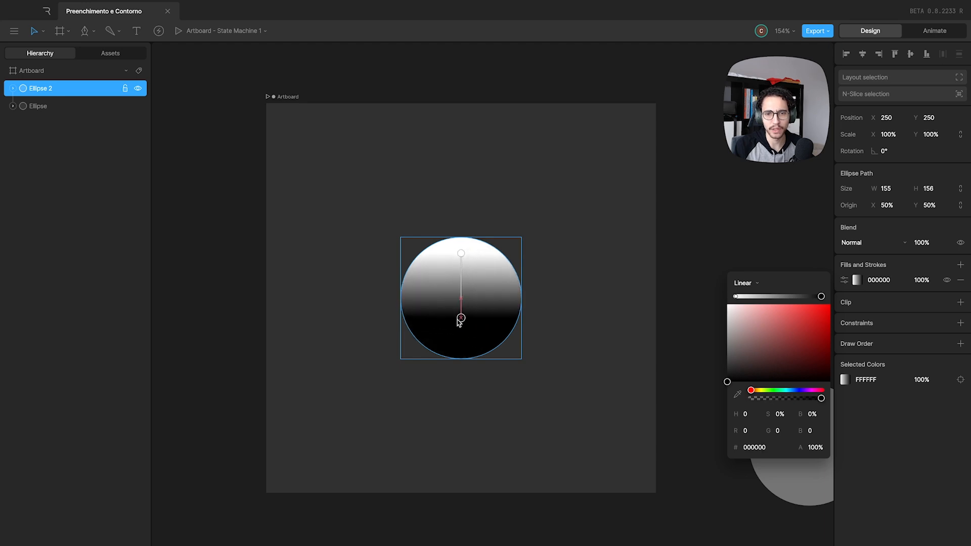
pyautogui.moveTo(462, 255)
pyautogui.mouseDown()
pyautogui.moveTo(439, 298)
pyautogui.moveTo(462, 242)
pyautogui.mouseUp()
pyautogui.moveTo(461, 318); pyautogui.dragTo(462, 363)
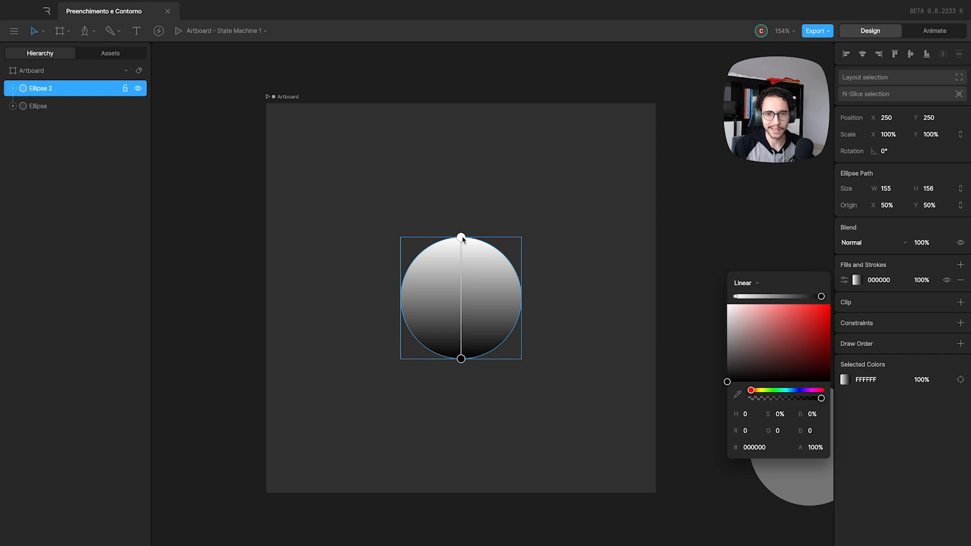
# Return the circle's gradient to horizontal, white at the left edge and black at the right, and try moving its end stops outward.
pyautogui.moveTo(461, 359); pyautogui.dragTo(523, 297)
pyautogui.moveTo(462, 239); pyautogui.dragTo(400, 302)
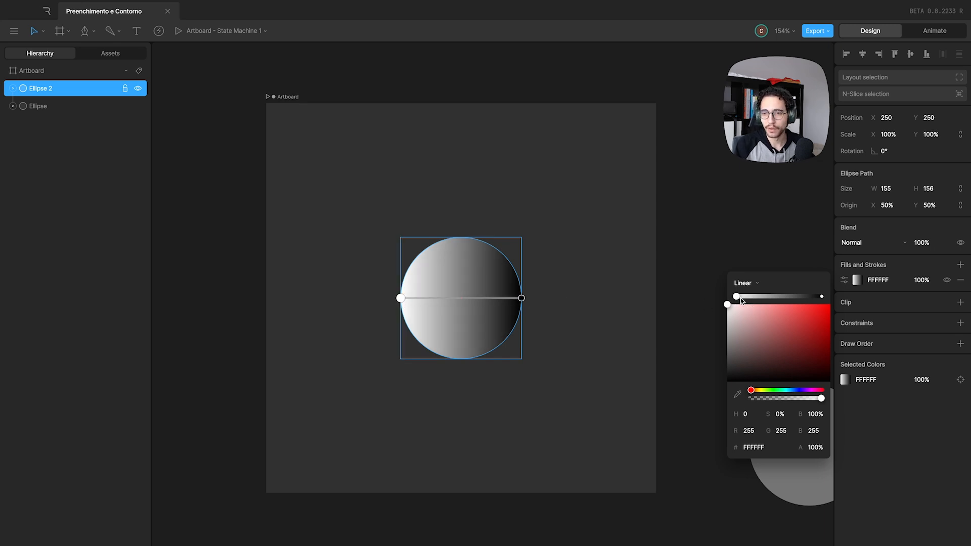
pyautogui.moveTo(737, 297)
pyautogui.mouseDown()
pyautogui.moveTo(808, 298)
pyautogui.moveTo(728, 298)
pyautogui.mouseUp()
pyautogui.moveTo(821, 297)
pyautogui.mouseDown()
pyautogui.moveTo(749, 299)
pyautogui.moveTo(829, 300)
pyautogui.mouseUp()
pyautogui.moveTo(736, 298)
pyautogui.mouseDown()
pyautogui.moveTo(792, 298)
pyautogui.moveTo(729, 300)
pyautogui.mouseUp()
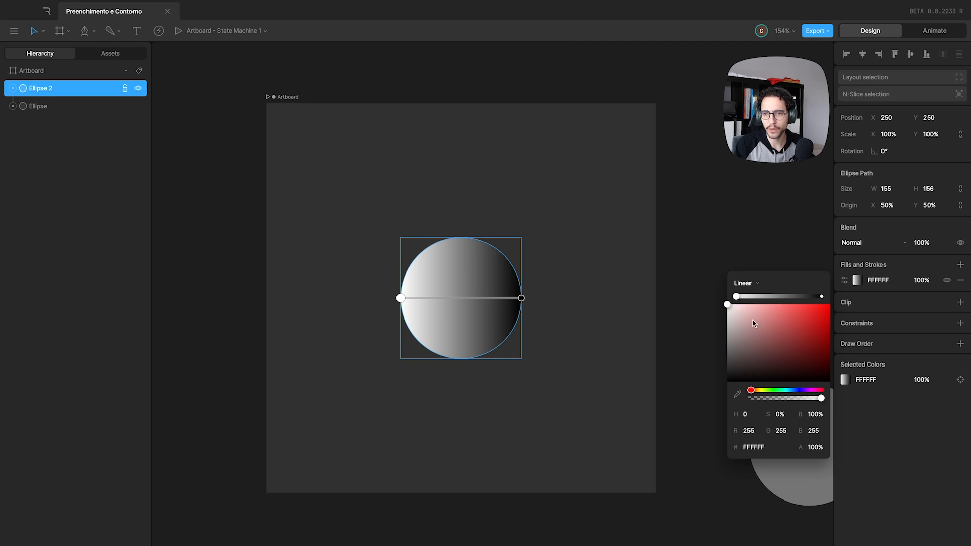
# Recolour the linear gradient's start stop to red F21616 and its end stop to violet 652BE3.
pyautogui.moveTo(753, 324); pyautogui.dragTo(830, 304)
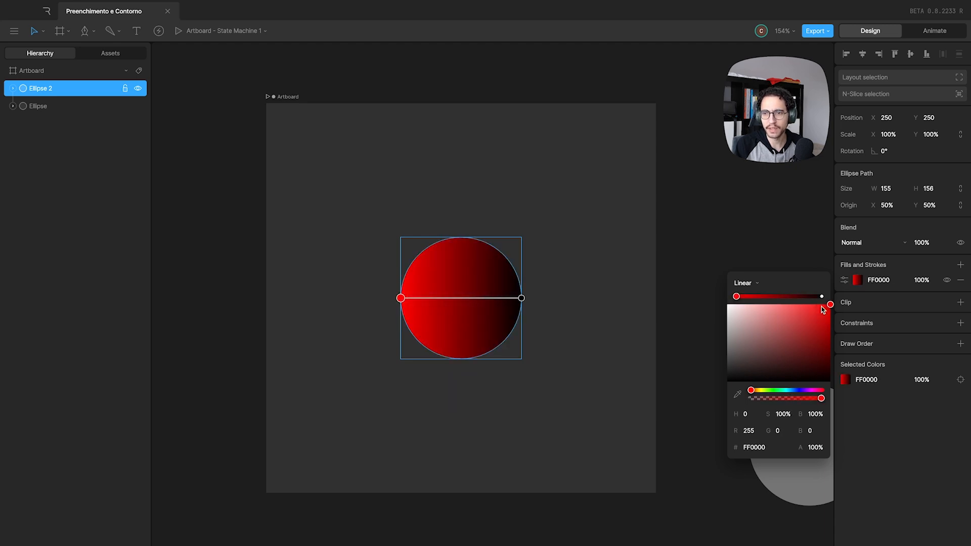
pyautogui.click(821, 297)
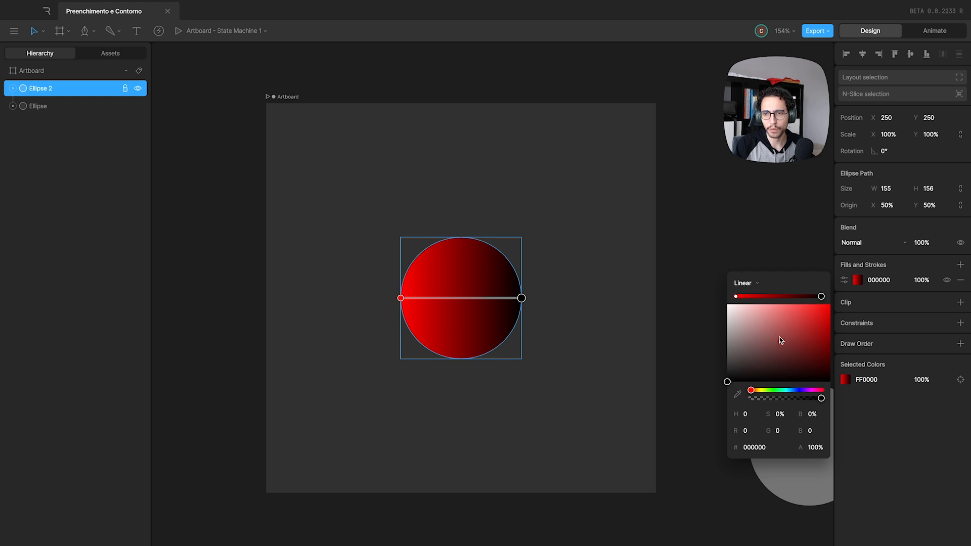
pyautogui.moveTo(779, 339); pyautogui.dragTo(781, 312)
pyautogui.moveTo(779, 390); pyautogui.dragTo(801, 390)
pyautogui.moveTo(803, 329); pyautogui.dragTo(821, 310)
pyautogui.click(737, 296)
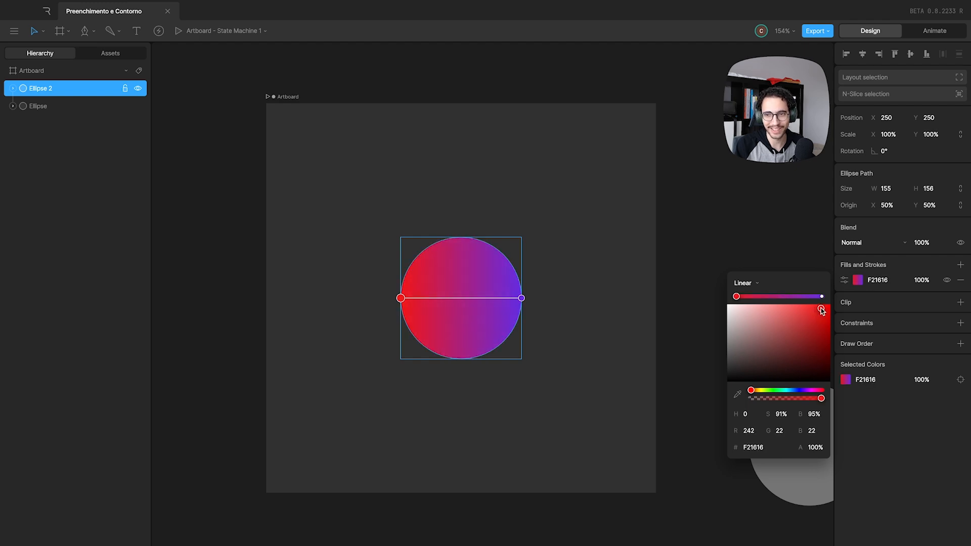
# Add a stop near the middle of the linear gradient and colour it purple A02BDA.
pyautogui.click(785, 297)
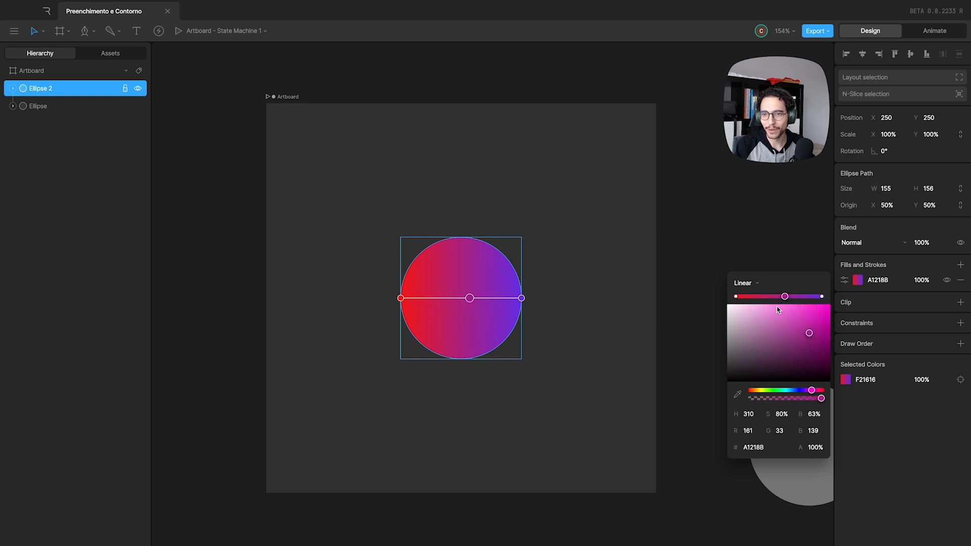
pyautogui.moveTo(785, 297); pyautogui.dragTo(776, 296)
pyautogui.moveTo(810, 333); pyautogui.dragTo(809, 315)
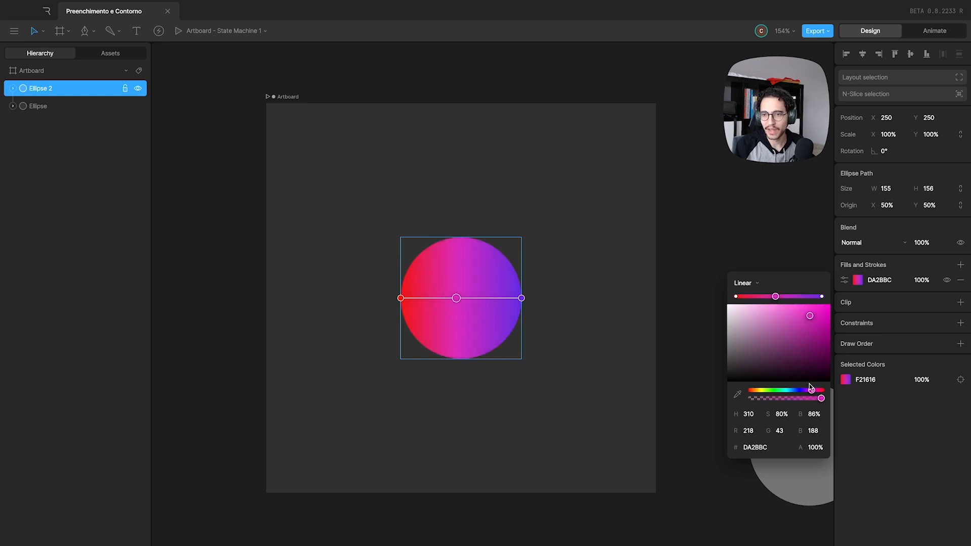
pyautogui.moveTo(812, 391); pyautogui.dragTo(806, 390)
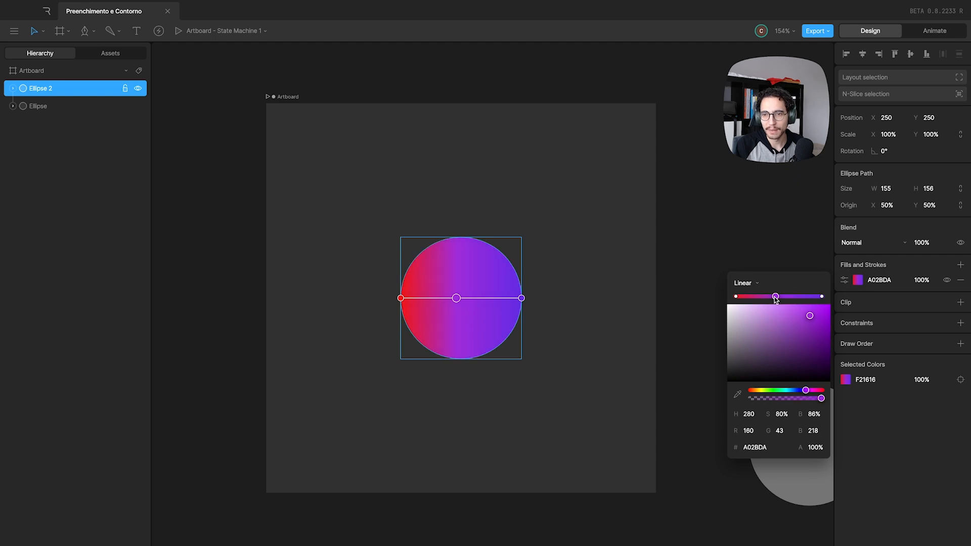
# Add another gradient stop between the red and purple ones and colour it green 44D048.
pyautogui.moveTo(776, 299)
pyautogui.mouseDown()
pyautogui.moveTo(786, 296)
pyautogui.moveTo(763, 299)
pyautogui.mouseUp()
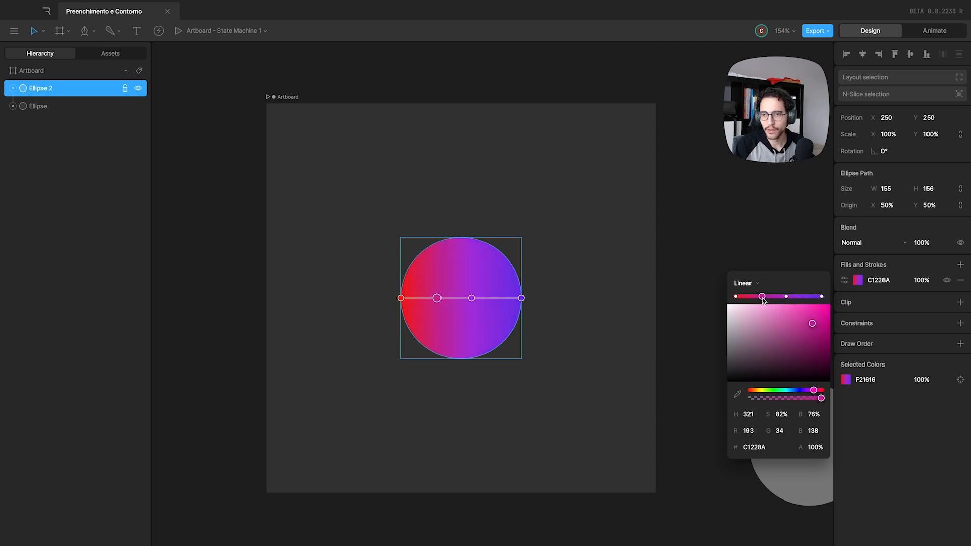
pyautogui.moveTo(785, 390); pyautogui.dragTo(774, 391)
pyautogui.moveTo(805, 326)
pyautogui.mouseDown()
pyautogui.moveTo(787, 315)
pyautogui.moveTo(797, 319)
pyautogui.mouseUp()
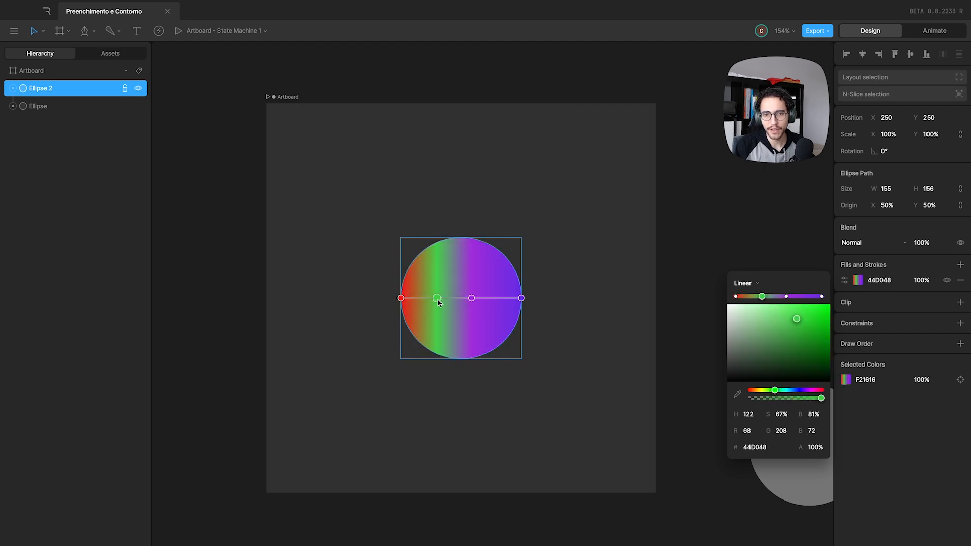
# Adjust the spacing of the inner stops and tilt the gradient diagonally from the circle's upper left to its lower right.
pyautogui.moveTo(438, 300)
pyautogui.mouseDown()
pyautogui.moveTo(495, 298)
pyautogui.moveTo(436, 298)
pyautogui.mouseUp()
pyautogui.moveTo(495, 298); pyautogui.dragTo(477, 298)
pyautogui.moveTo(401, 299); pyautogui.dragTo(426, 250)
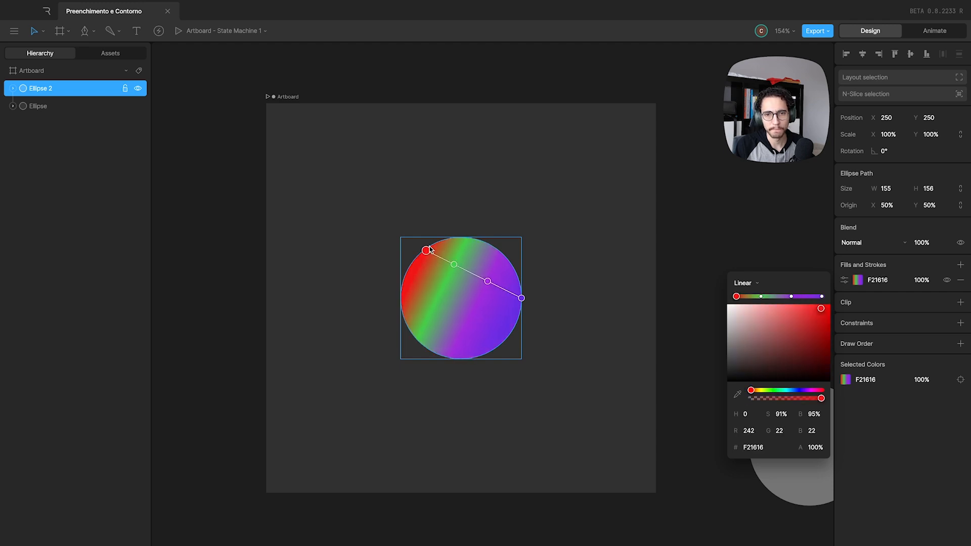
pyautogui.moveTo(522, 298); pyautogui.dragTo(506, 345)
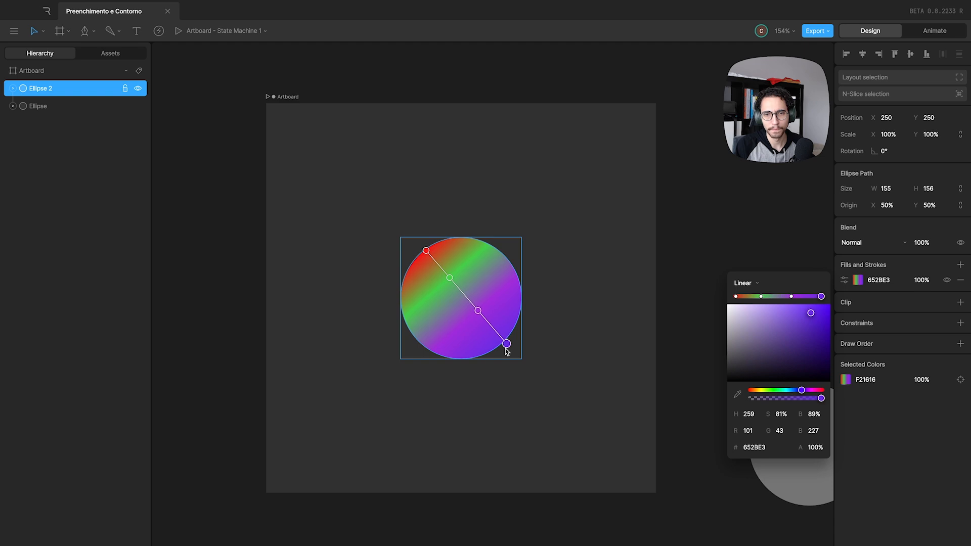
# Change the circle's fill type to Radial and move the gradient's white start point to the circle's centre.
pyautogui.click(757, 283)
pyautogui.click(741, 313)
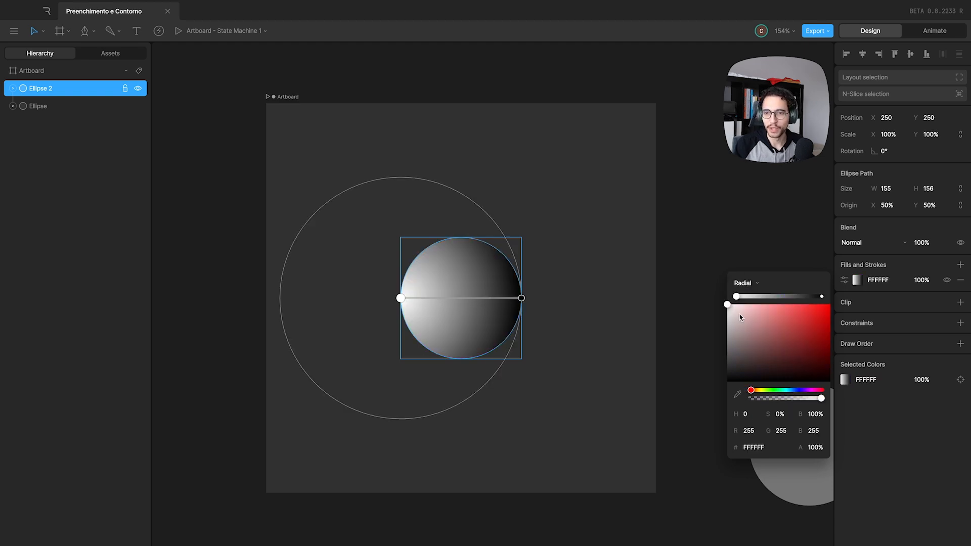
pyautogui.moveTo(399, 299); pyautogui.dragTo(464, 301)
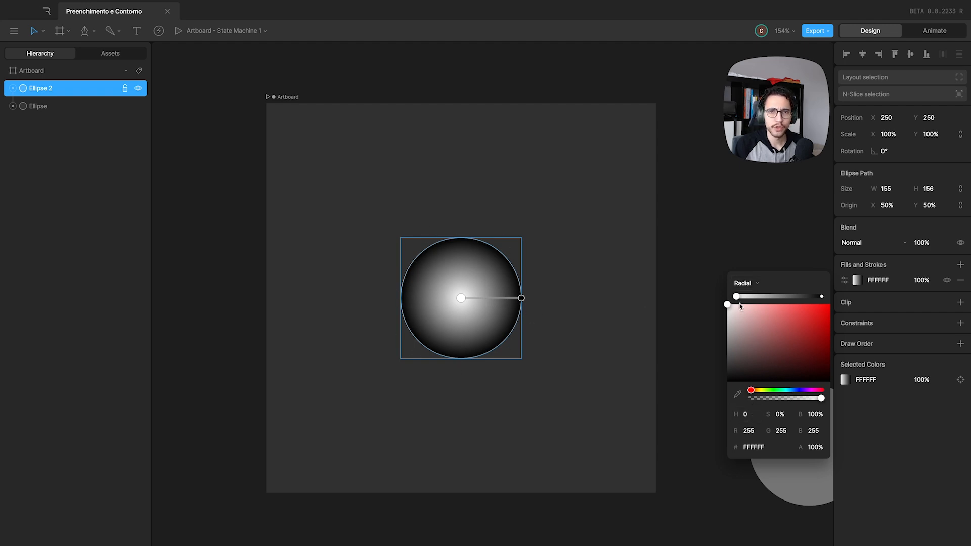
# Add a red EC1D1D middle stop to the radial gradient, and set the centre stop to E89595 and the outer stop to 651313.
pyautogui.click(780, 297)
pyautogui.moveTo(802, 320); pyautogui.dragTo(819, 313)
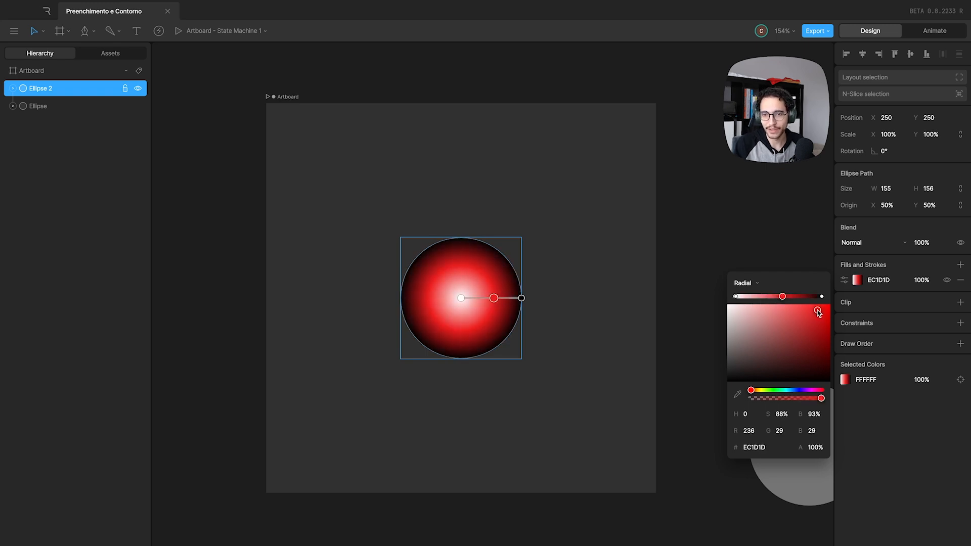
pyautogui.click(736, 297)
pyautogui.moveTo(755, 314); pyautogui.dragTo(811, 353)
pyautogui.click(822, 296)
pyautogui.click(569, 297)
pyautogui.click(473, 297)
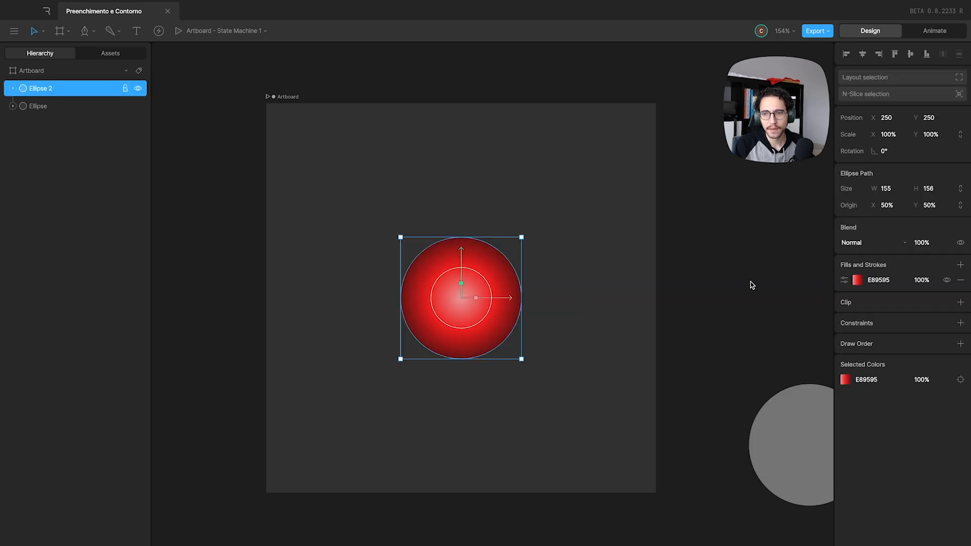
# Enlarge the radial gradient by moving its outer end diagonally toward the upper right, keeping the start point at the circle's centre.
pyautogui.click(858, 281)
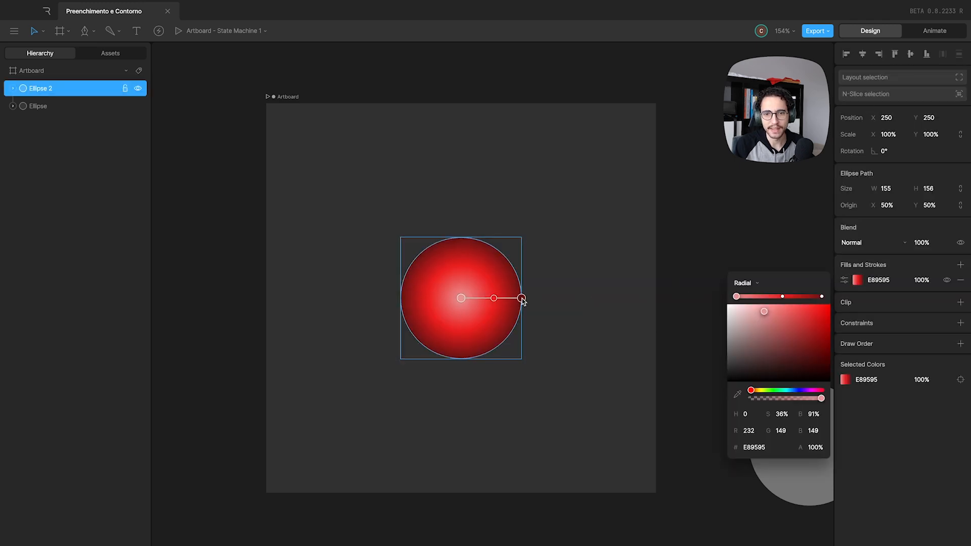
pyautogui.moveTo(521, 299); pyautogui.dragTo(517, 257)
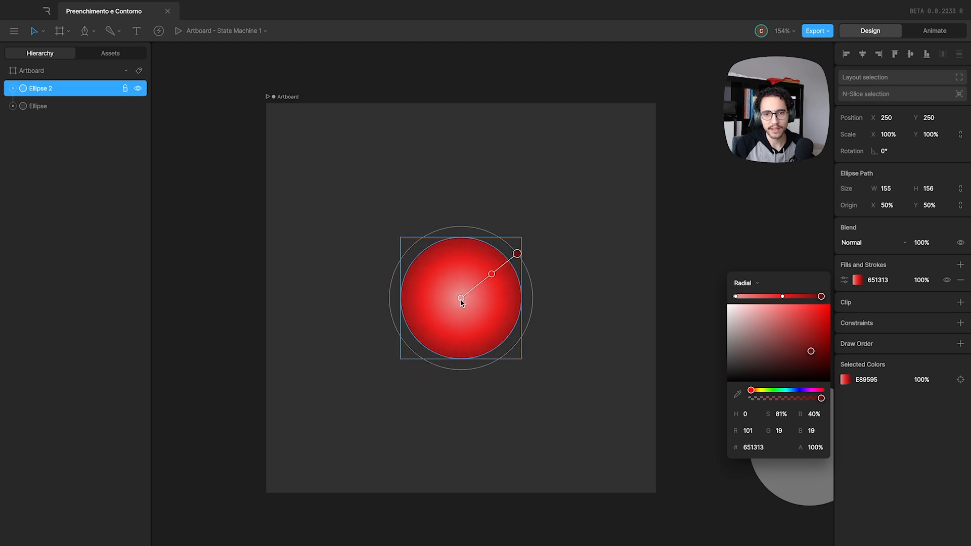
pyautogui.moveTo(460, 299)
pyautogui.mouseDown()
pyautogui.moveTo(416, 312)
pyautogui.moveTo(430, 282)
pyautogui.moveTo(467, 290)
pyautogui.moveTo(460, 301)
pyautogui.mouseUp()
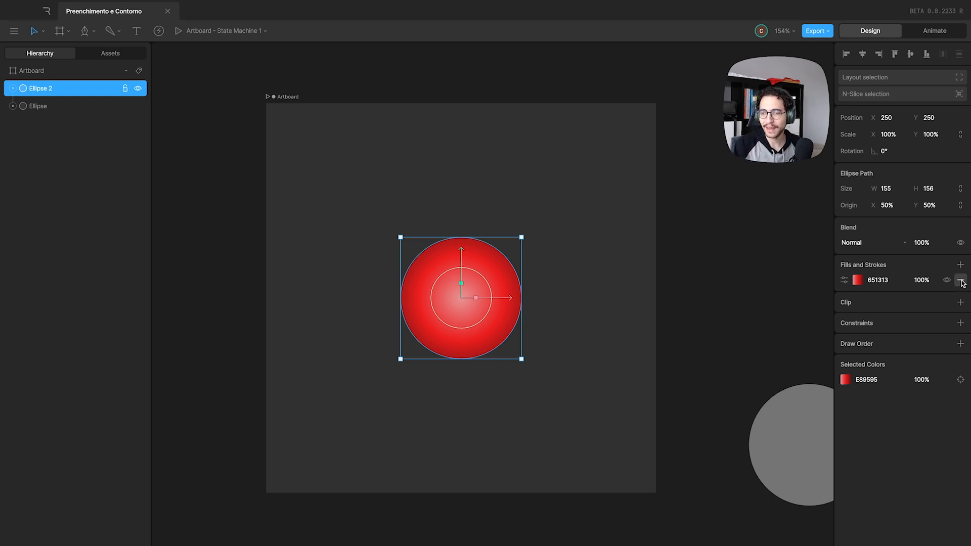
# Remove the circle's radial gradient fill and add a new fill.
pyautogui.click(962, 281)
pyautogui.click(961, 265)
pyautogui.click(888, 290)
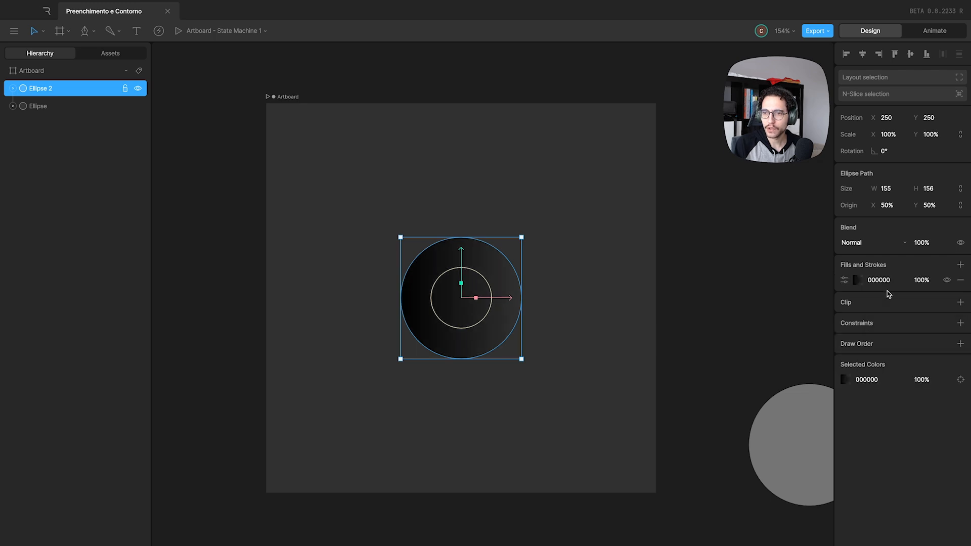
# Change the new fill's type to Solid and colour it red FF0202.
pyautogui.click(857, 280)
pyautogui.click(744, 283)
pyautogui.click(746, 285)
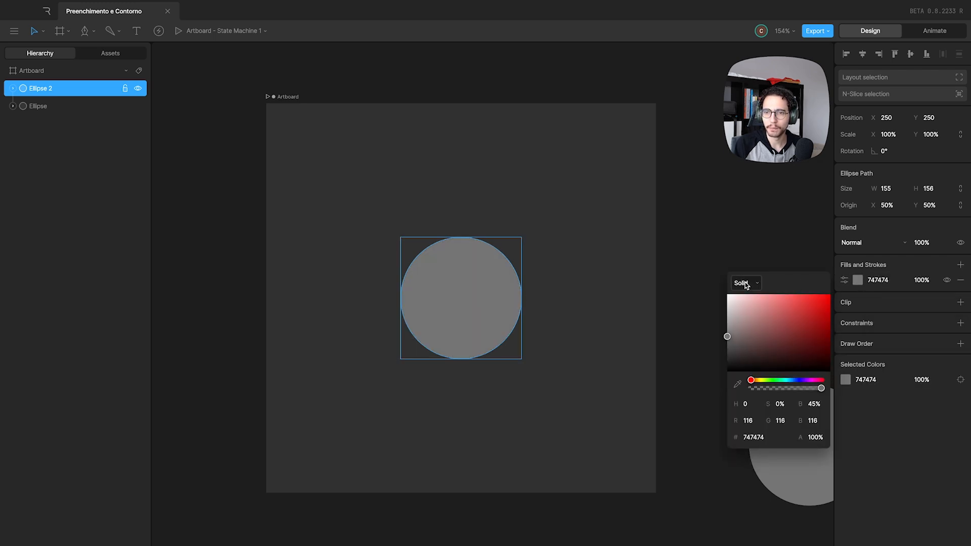
pyautogui.moveTo(768, 313); pyautogui.dragTo(830, 294)
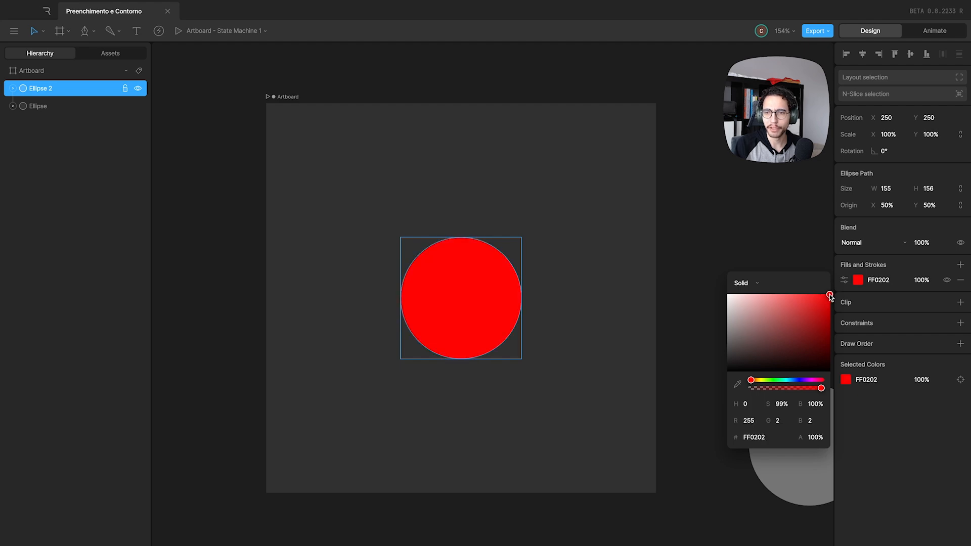
# Add a second fill above the red one and orient its linear gradient vertically, black at the circle's bottom and transparent at the top.
pyautogui.click(961, 265)
pyautogui.click(941, 290)
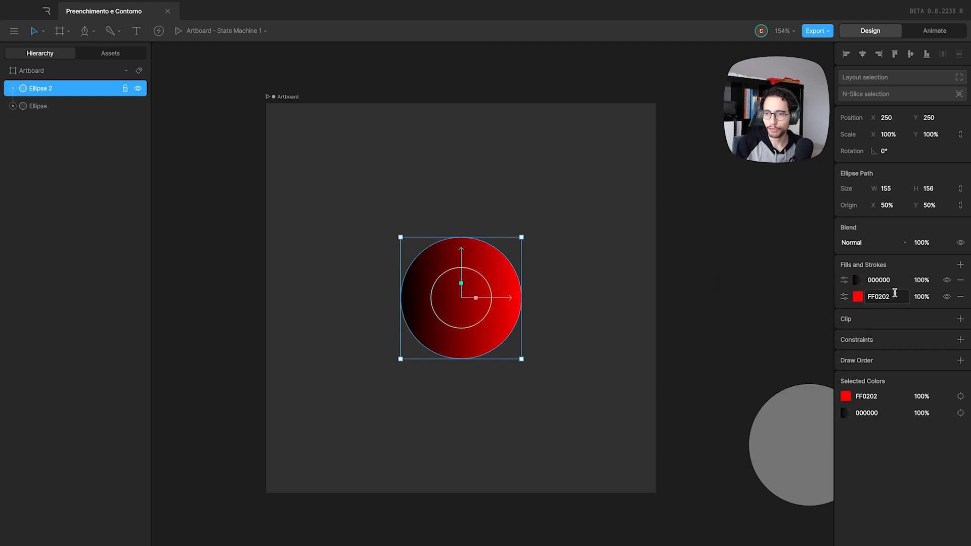
pyautogui.click(857, 281)
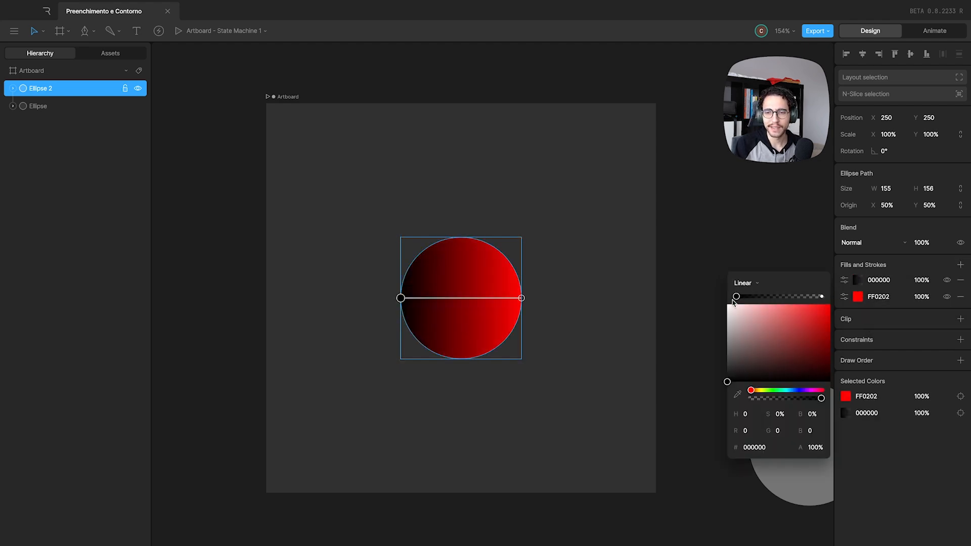
pyautogui.moveTo(401, 298); pyautogui.dragTo(522, 358)
pyautogui.moveTo(521, 299); pyautogui.dragTo(522, 238)
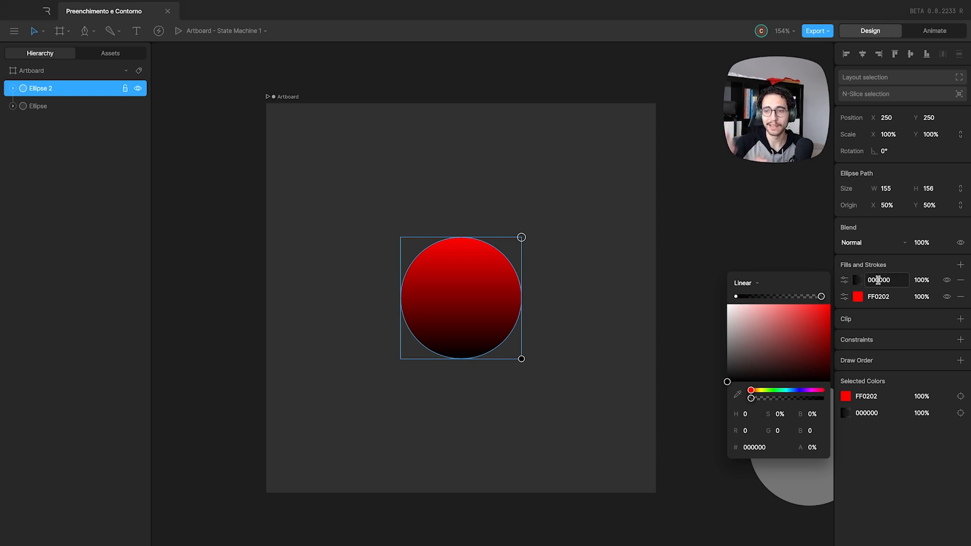
pyautogui.click(879, 265)
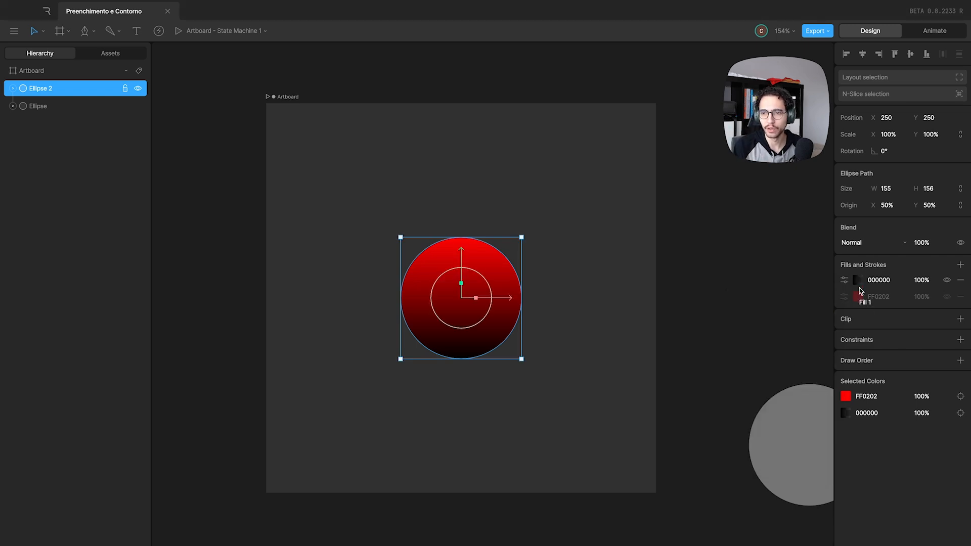
# Move the solid red fill above the gradient fill in the stacking order, and restore the gradient fill on top.
pyautogui.moveTo(859, 300); pyautogui.dragTo(862, 285)
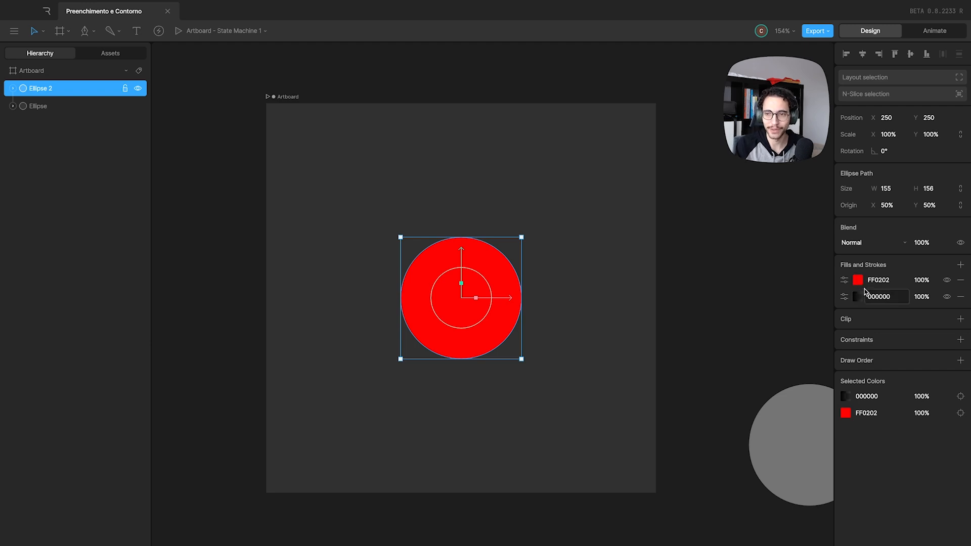
pyautogui.click(861, 297)
pyautogui.moveTo(860, 298); pyautogui.dragTo(860, 279)
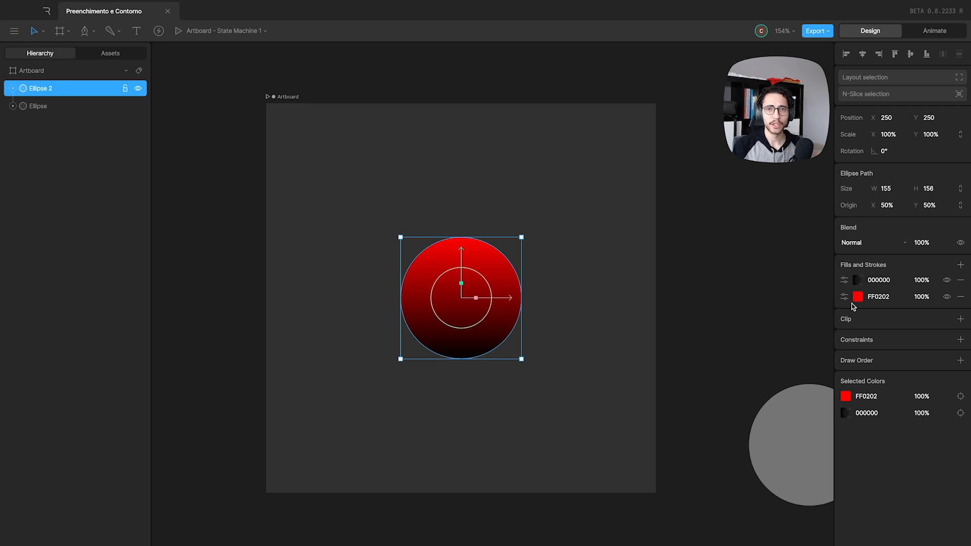
# Add a third fill above the others and run its linear gradient from black outside the circle's upper left to transparent inside its upper right.
pyautogui.click(858, 298)
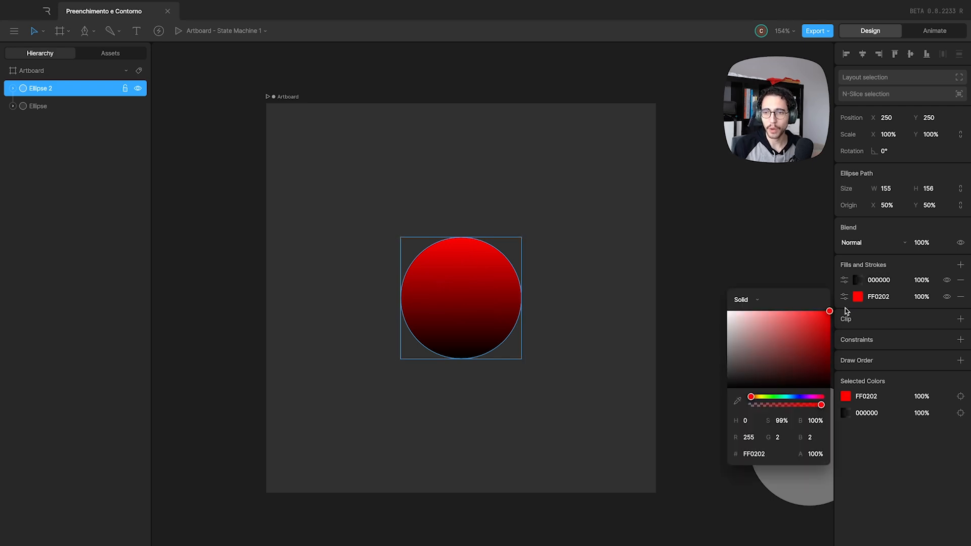
pyautogui.click(860, 299)
pyautogui.click(960, 265)
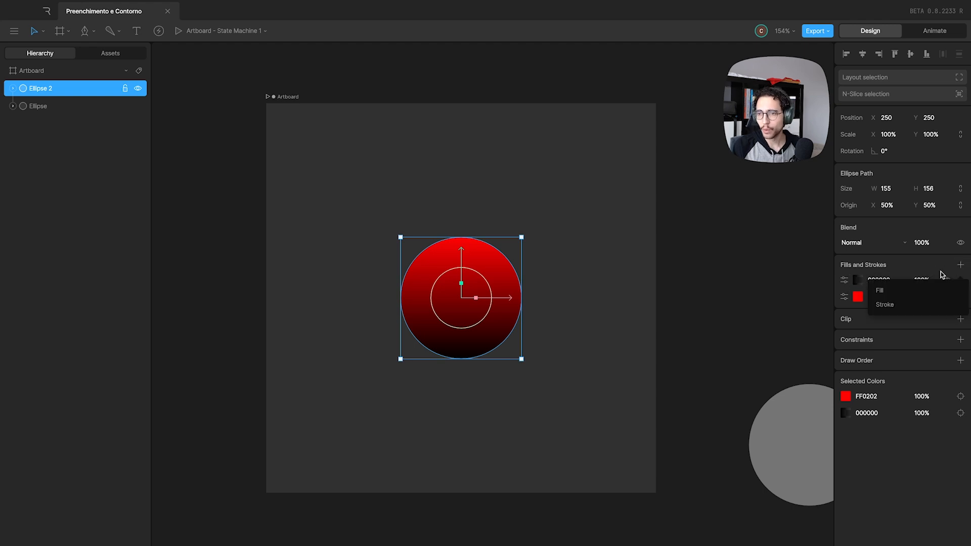
pyautogui.click(889, 305)
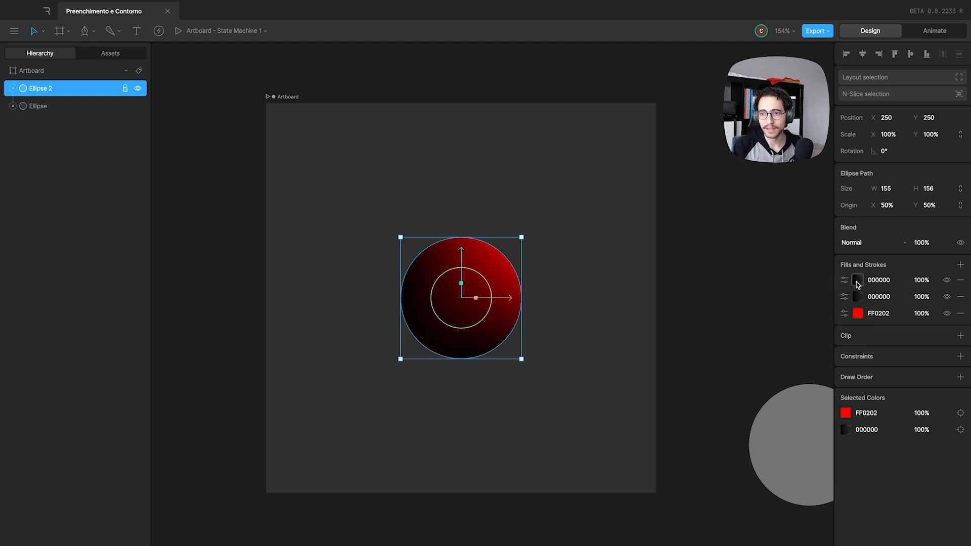
pyautogui.click(857, 280)
pyautogui.moveTo(522, 298); pyautogui.dragTo(482, 273)
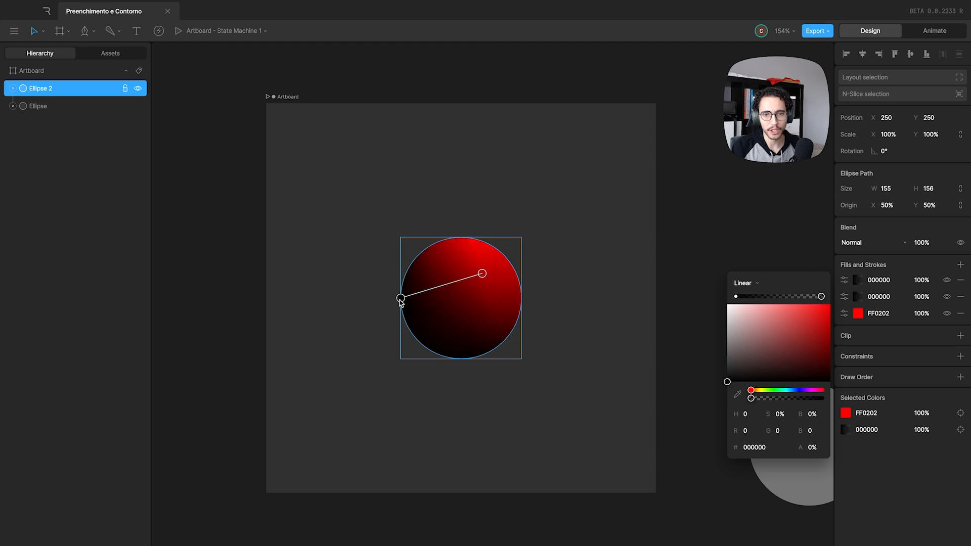
pyautogui.moveTo(400, 298); pyautogui.dragTo(441, 216)
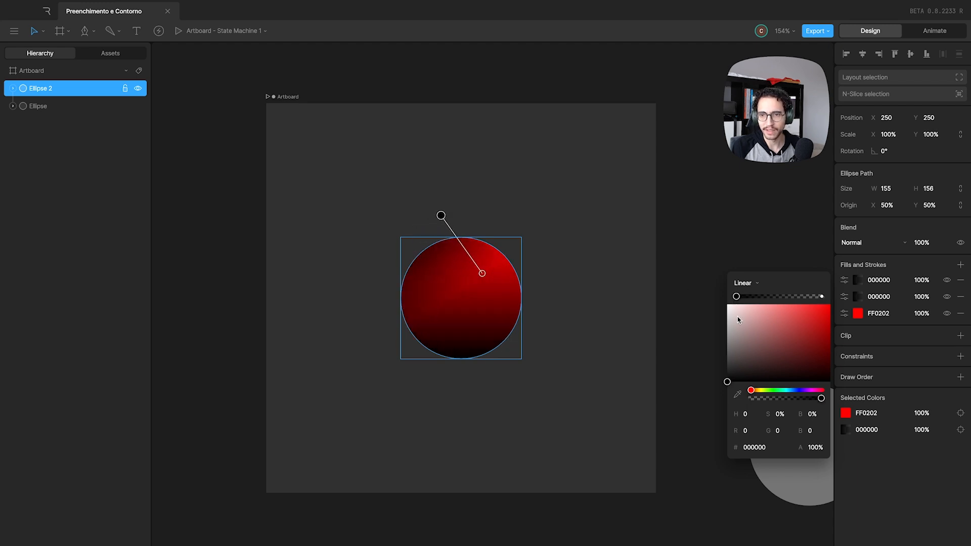
# Colour both stops of the topmost gradient fill white FFFFFF.
pyautogui.moveTo(737, 319); pyautogui.dragTo(685, 279)
pyautogui.click(823, 297)
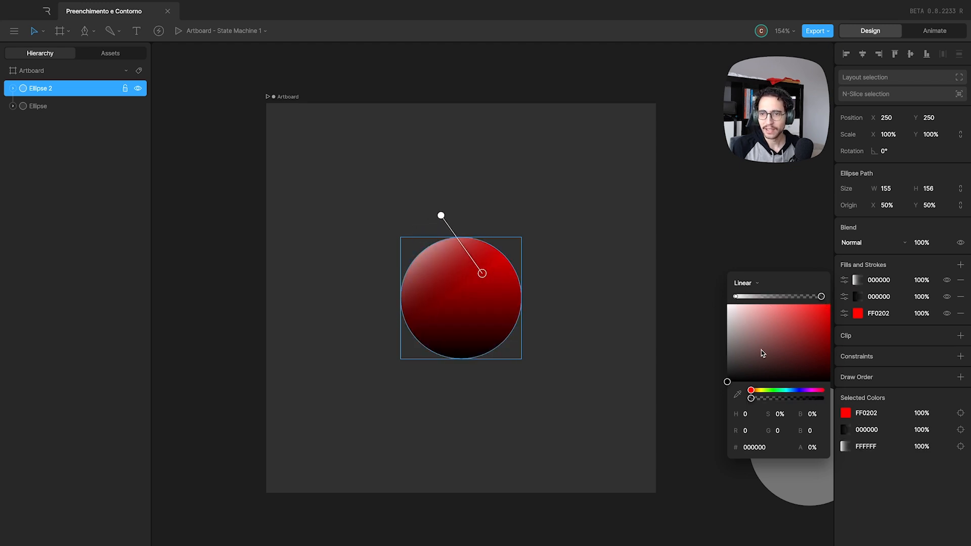
pyautogui.moveTo(759, 347); pyautogui.dragTo(668, 242)
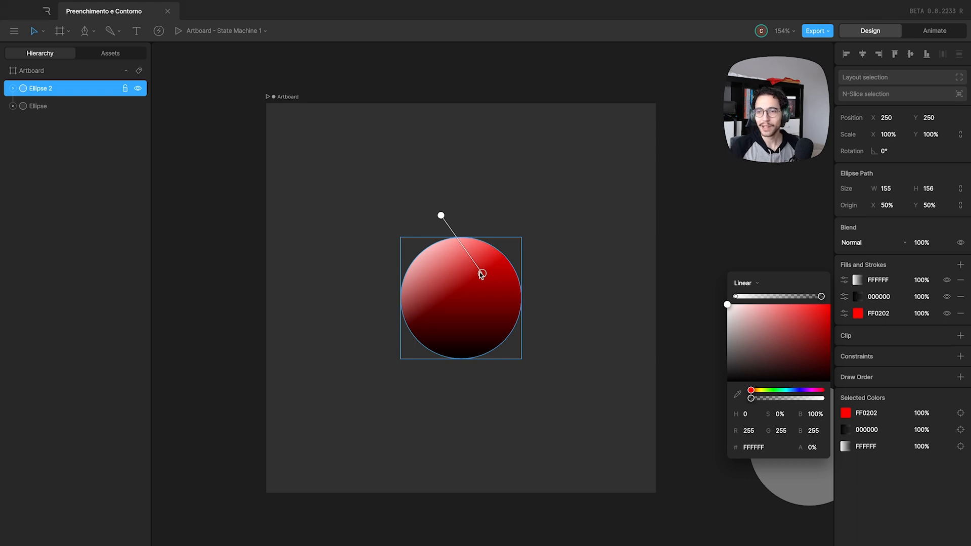
# Reposition the black gradient with its black stop just beyond the circle's lower right and its transparent stop inside the circle's upper right.
pyautogui.click(859, 296)
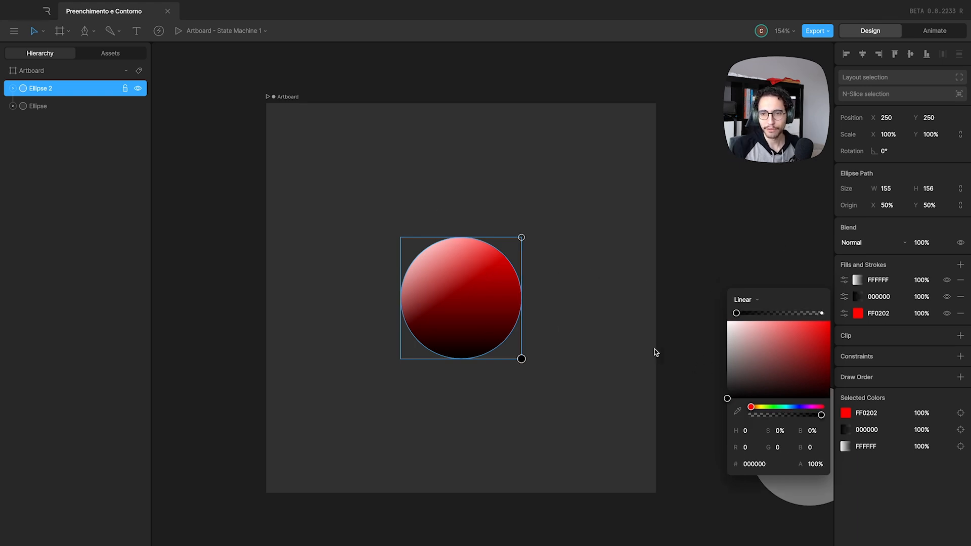
pyautogui.click(522, 361)
pyautogui.click(858, 301)
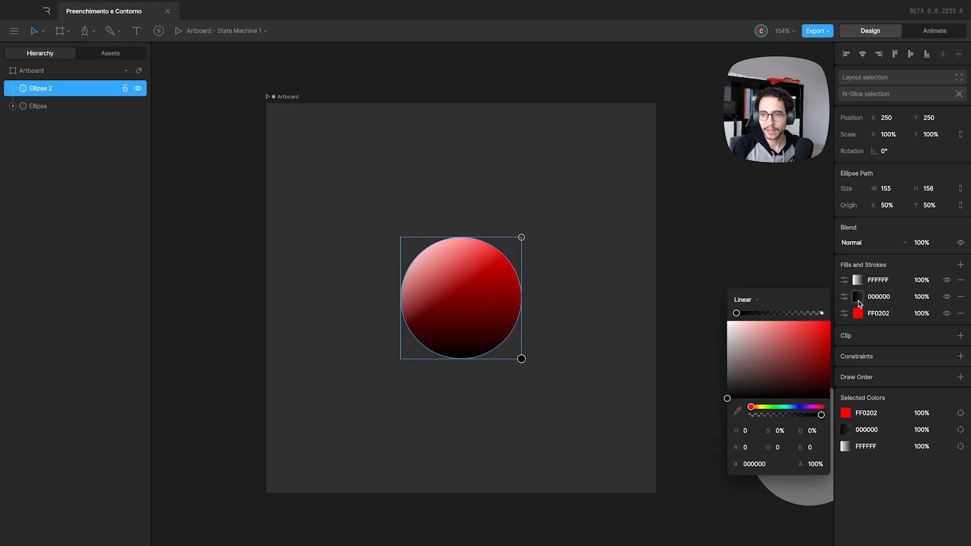
pyautogui.moveTo(521, 360); pyautogui.dragTo(538, 377)
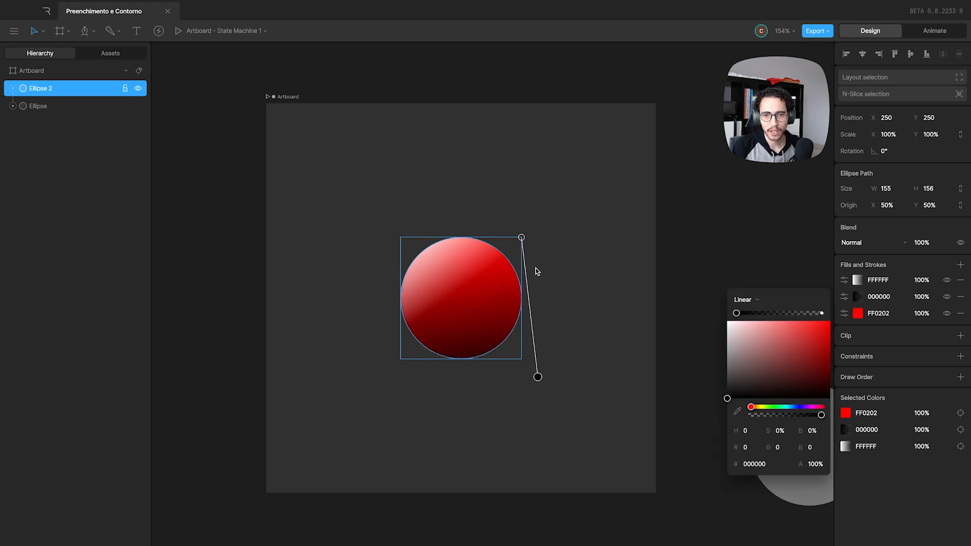
pyautogui.moveTo(521, 237); pyautogui.dragTo(478, 268)
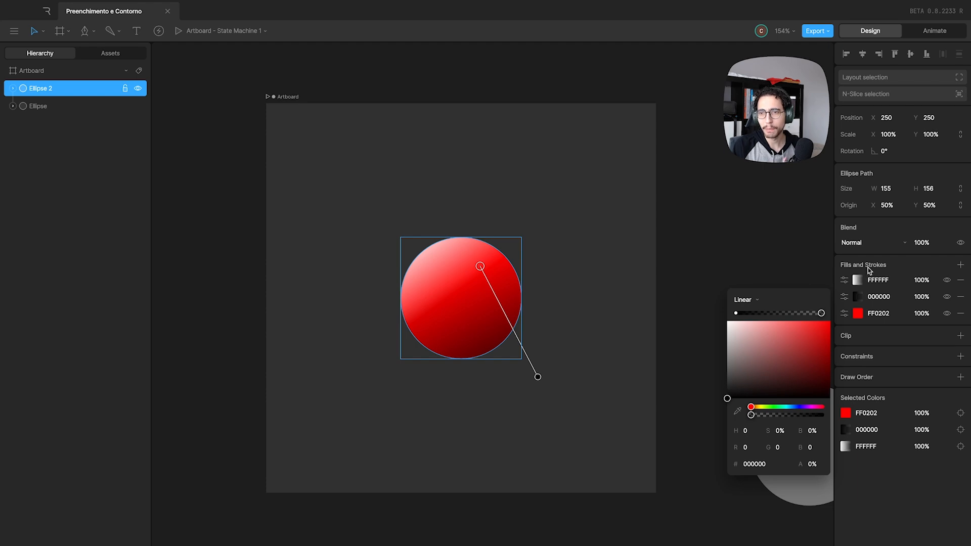
pyautogui.click(868, 271)
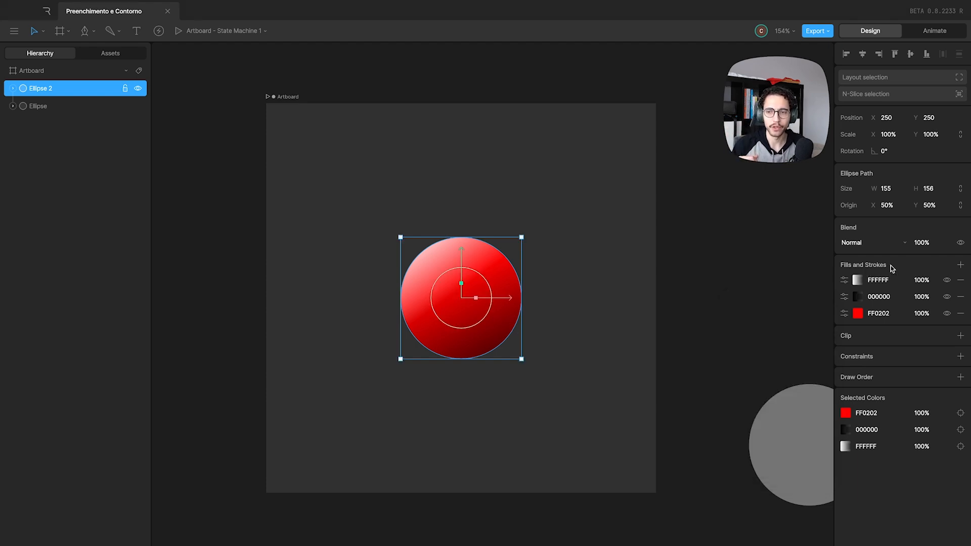
# Recolour the circle's solid base fill, trying green 24EA24 and settling on pink EC1FA4.
pyautogui.click(858, 314)
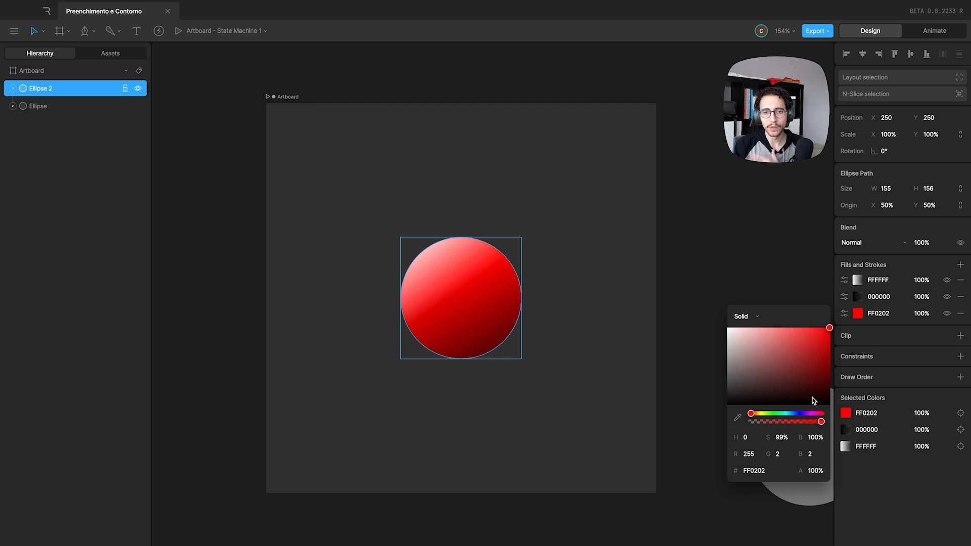
pyautogui.click(775, 414)
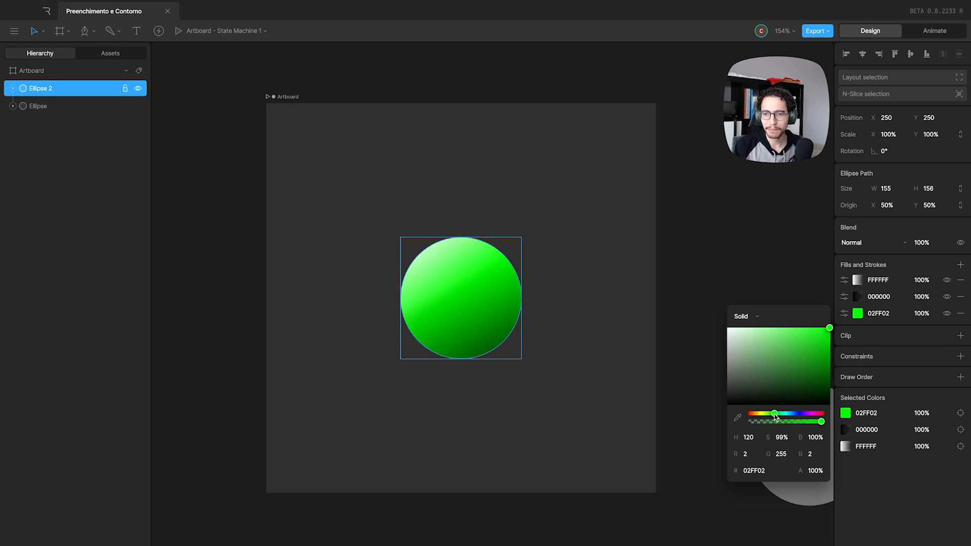
pyautogui.click(816, 334)
pyautogui.moveTo(801, 417); pyautogui.dragTo(813, 416)
pyautogui.click(896, 323)
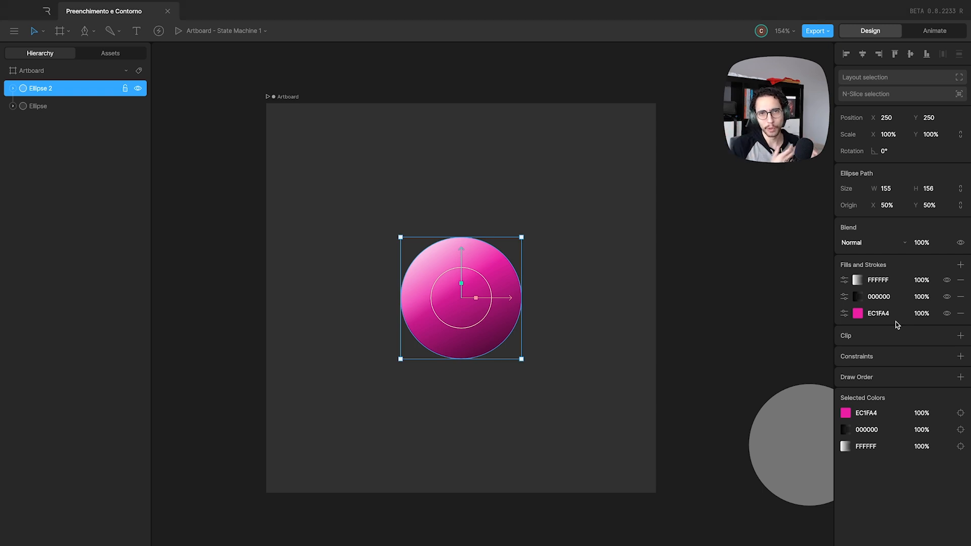
pyautogui.click(859, 298)
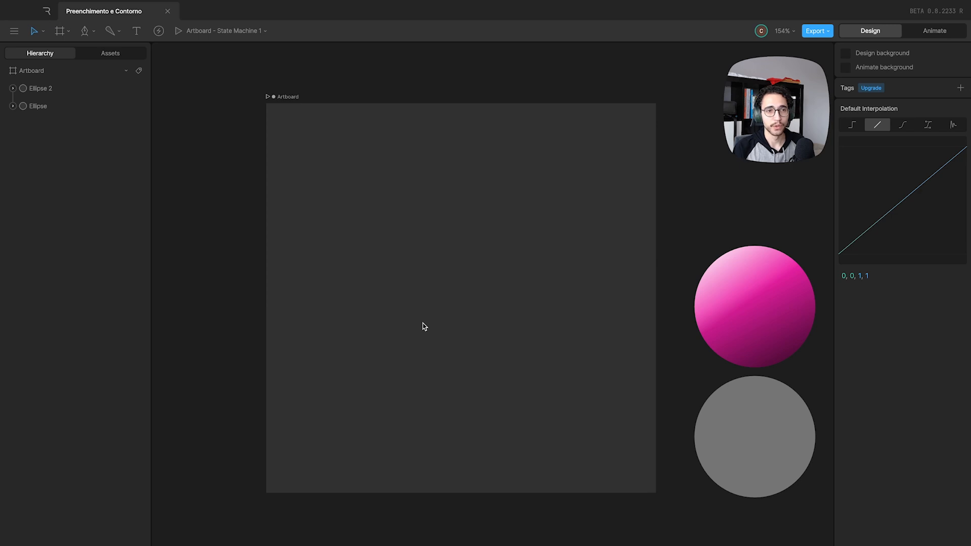
# Draw a straight vertical line on the artboard with the Pen tool, finish editing it, and move it to about X 204.5, Y 122.5.
pyautogui.press('p')
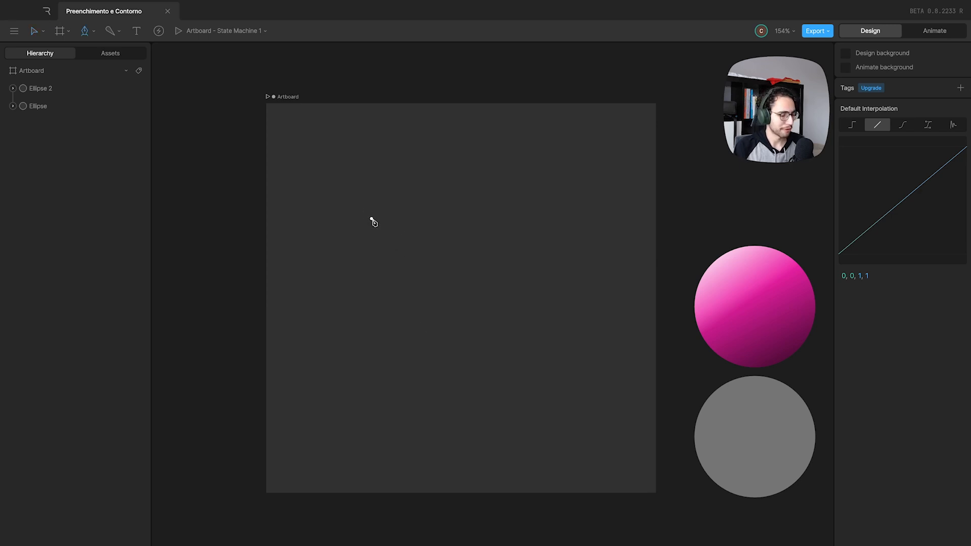
pyautogui.click(391, 177)
pyautogui.click(391, 376)
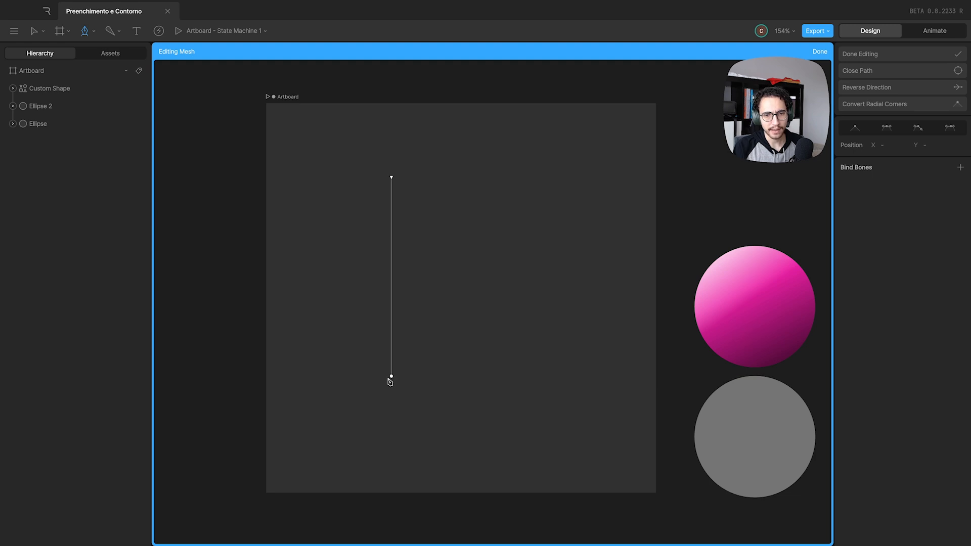
pyautogui.press('v')
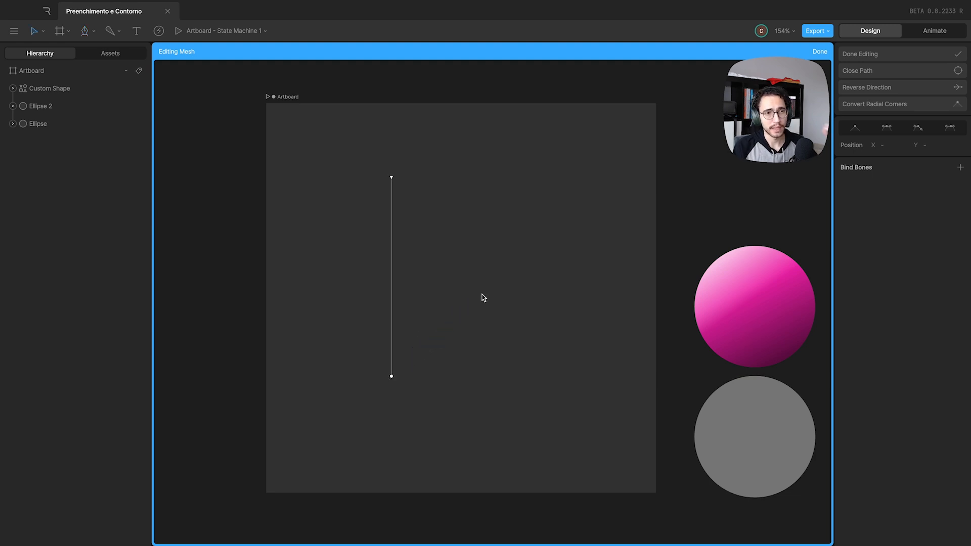
pyautogui.click(820, 51)
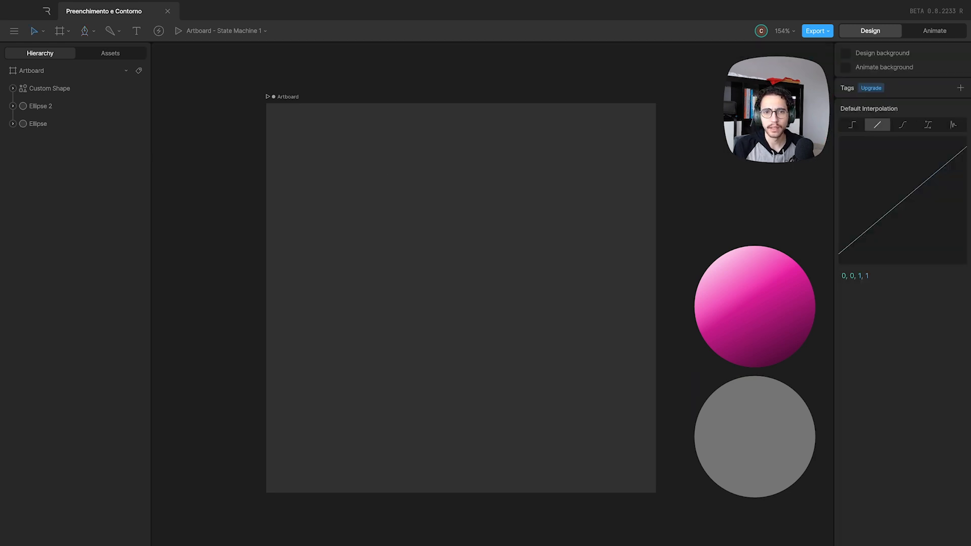
pyautogui.moveTo(391, 193); pyautogui.dragTo(427, 219)
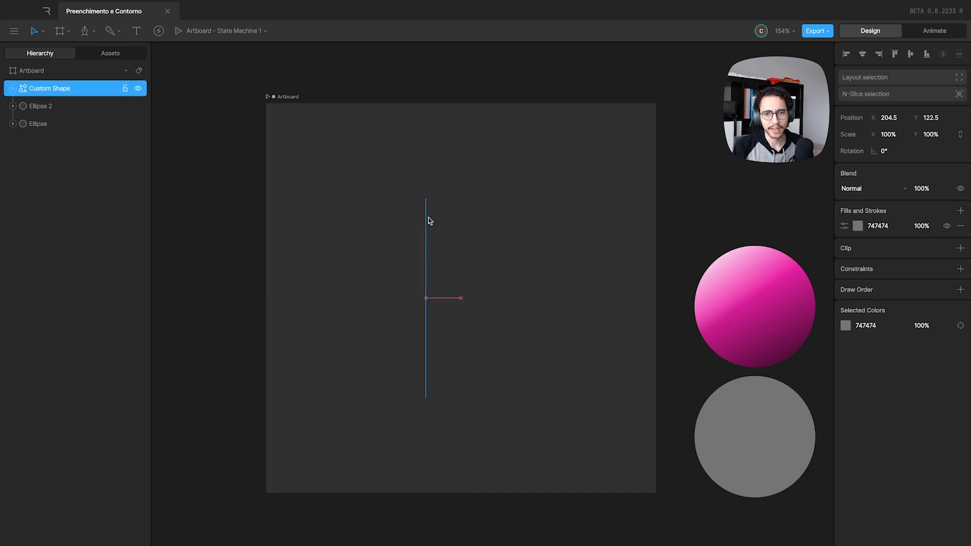
pyautogui.click(390, 266)
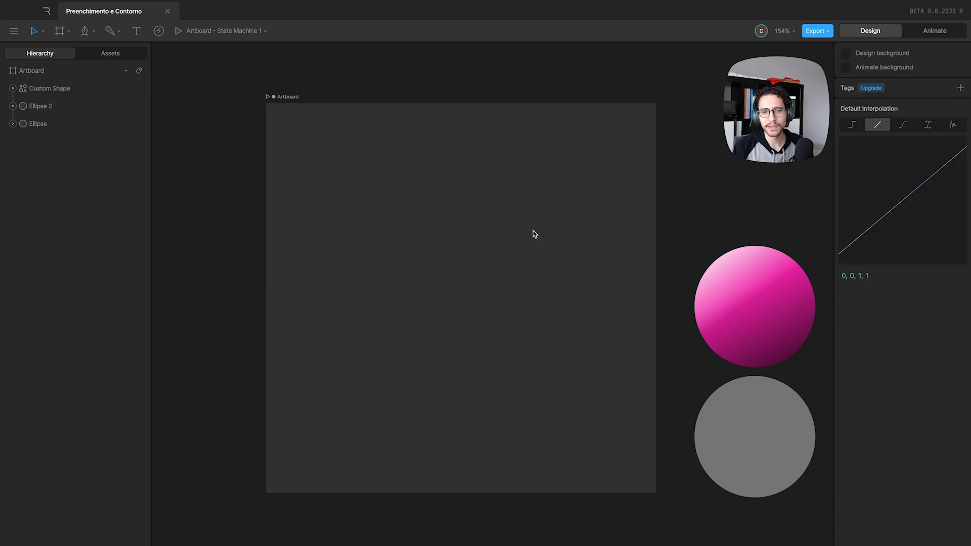
# Replace the line's grey fill with a stroke.
pyautogui.moveTo(345, 152); pyautogui.dragTo(479, 250)
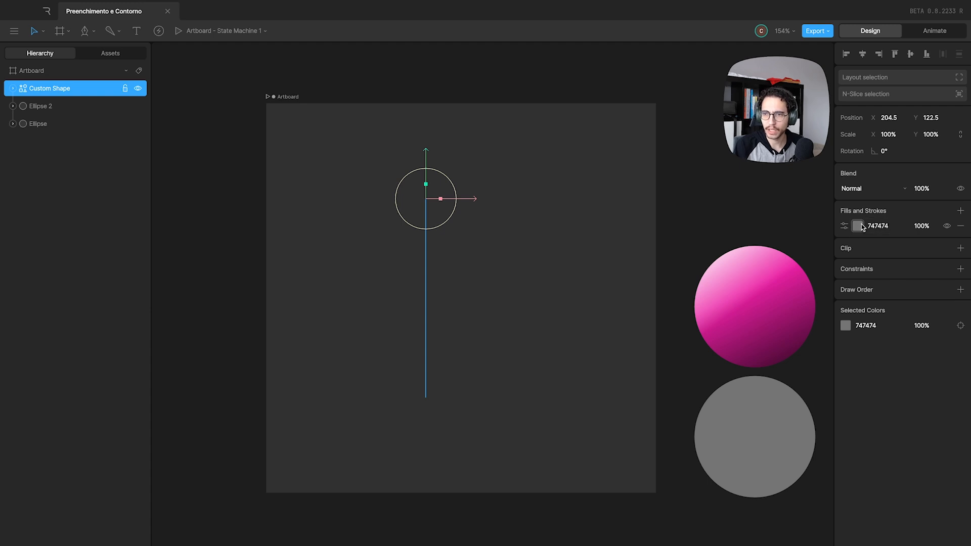
pyautogui.click(961, 226)
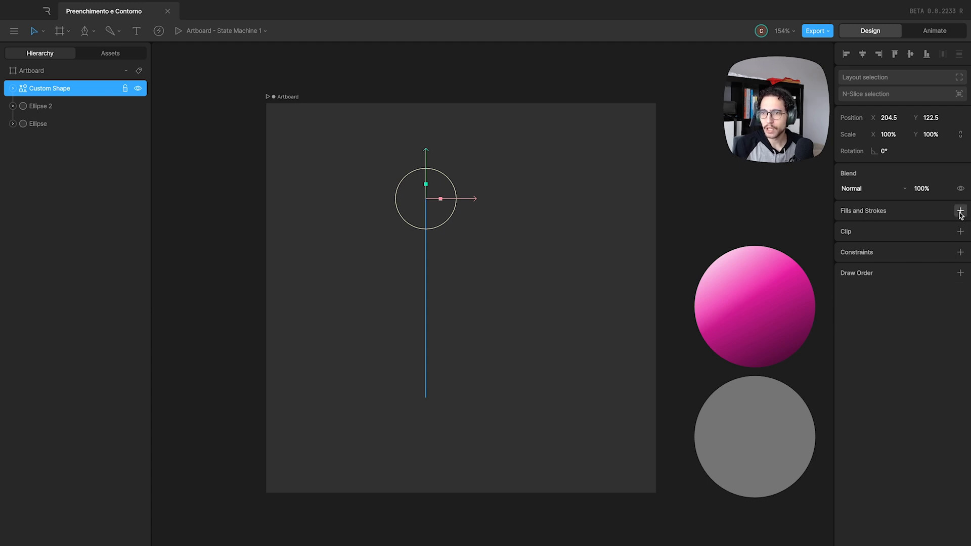
pyautogui.click(961, 211)
pyautogui.click(886, 250)
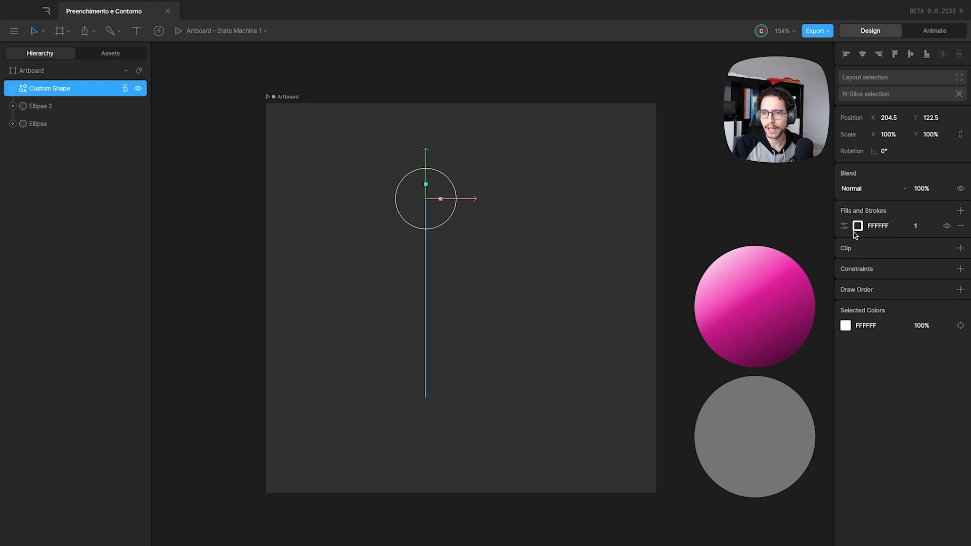
# Try adding a fill alongside the line's stroke, open its colour settings, and remove the fill again.
pyautogui.click(960, 211)
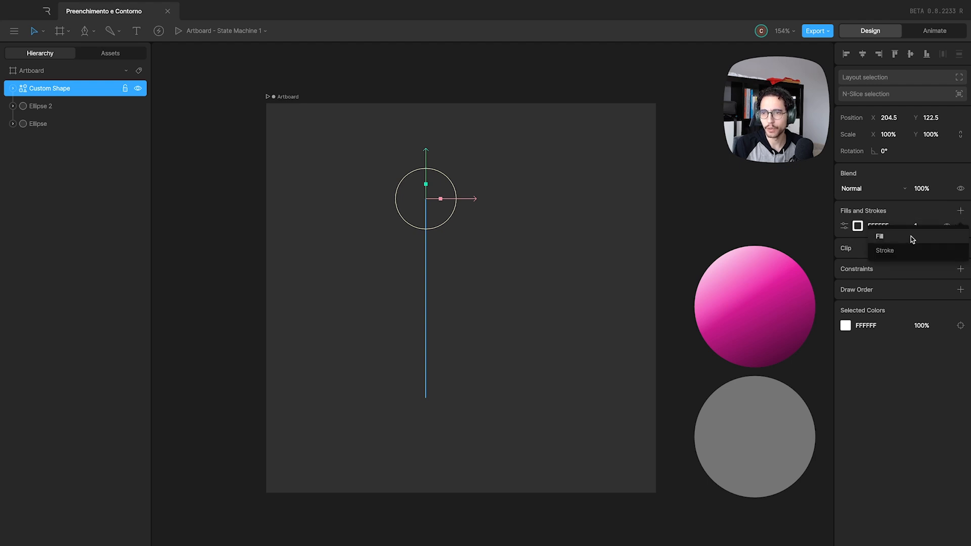
pyautogui.click(911, 235)
pyautogui.click(856, 228)
pyautogui.click(753, 229)
pyautogui.click(751, 230)
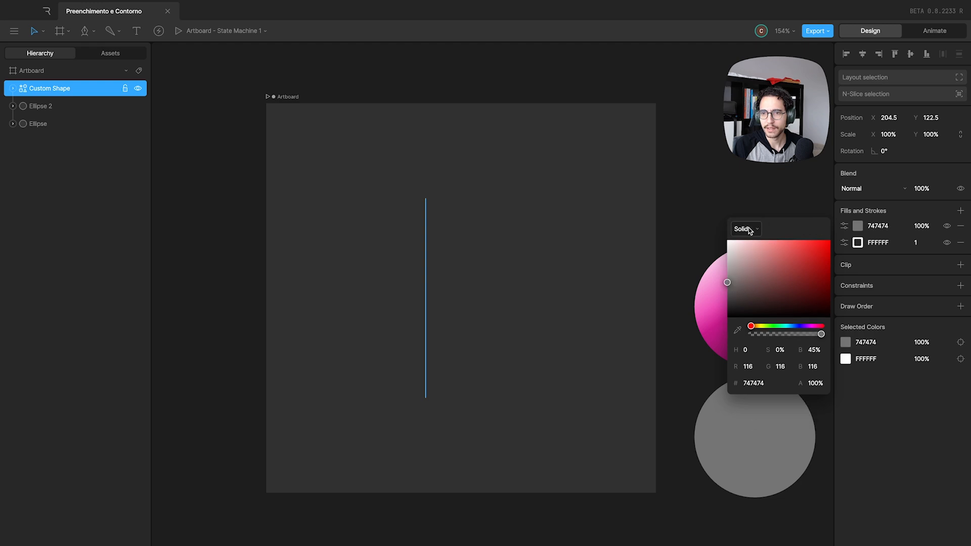
pyautogui.click(859, 227)
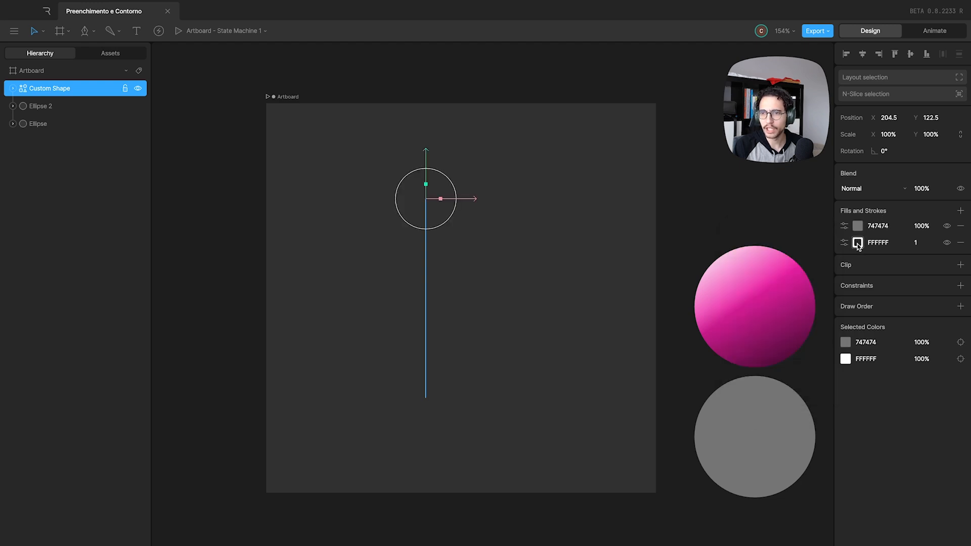
pyautogui.click(961, 226)
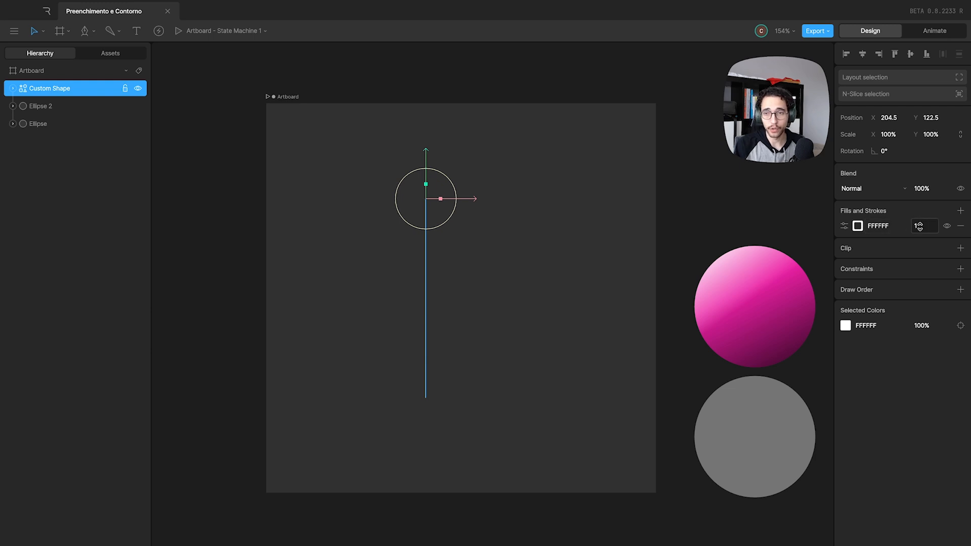
# Set the line's stroke thickness, trying 10 and settling on 20.
pyautogui.moveTo(919, 225); pyautogui.dragTo(924, 222)
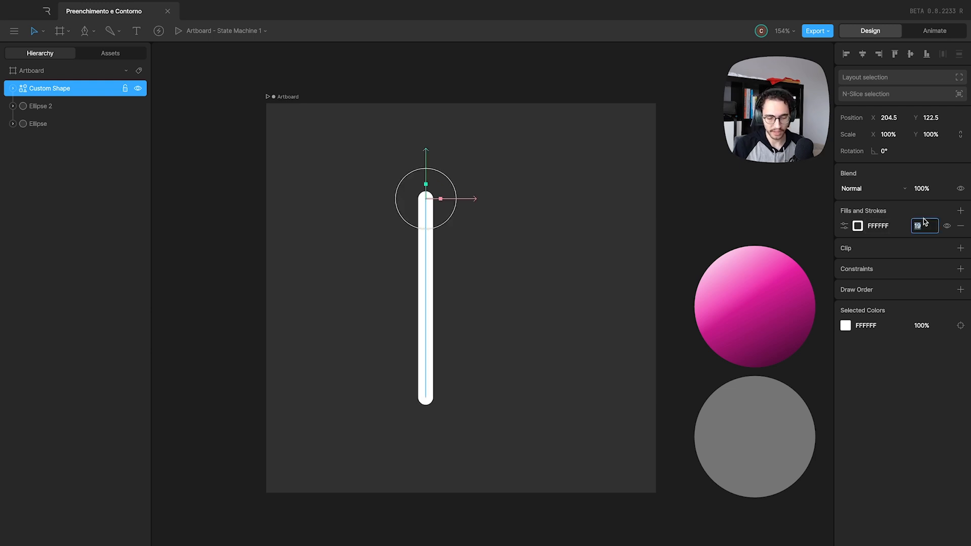
pyautogui.write('10')
pyautogui.press('Return')
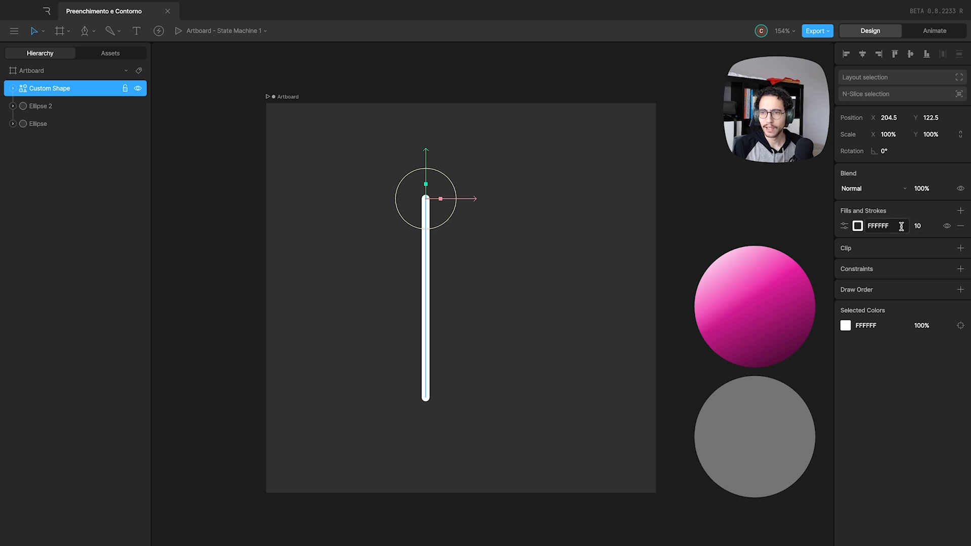
pyautogui.click(923, 226)
pyautogui.write('20')
pyautogui.press('Return')
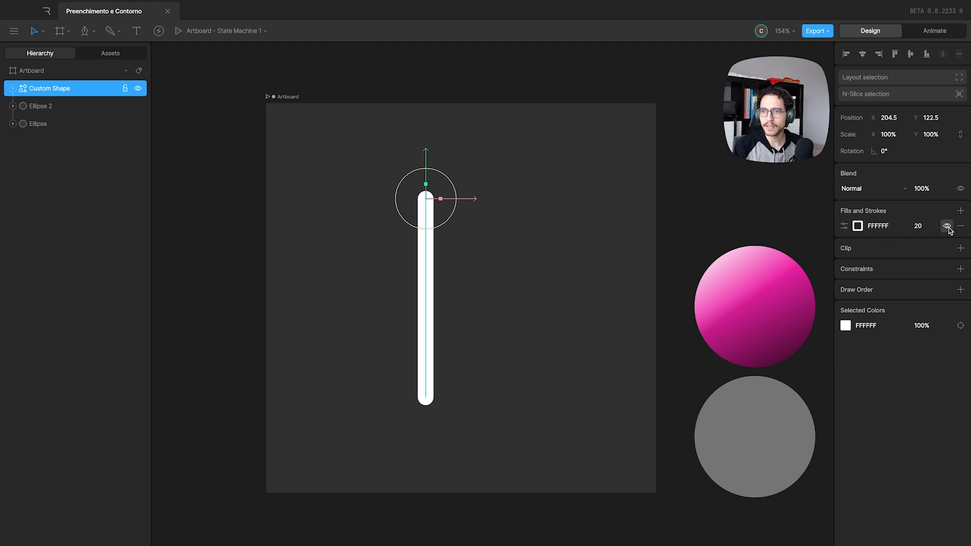
# Toggle the visibility of the line's stroke off and on several times, leaving it shown.
pyautogui.click(947, 226)
pyautogui.click(948, 226)
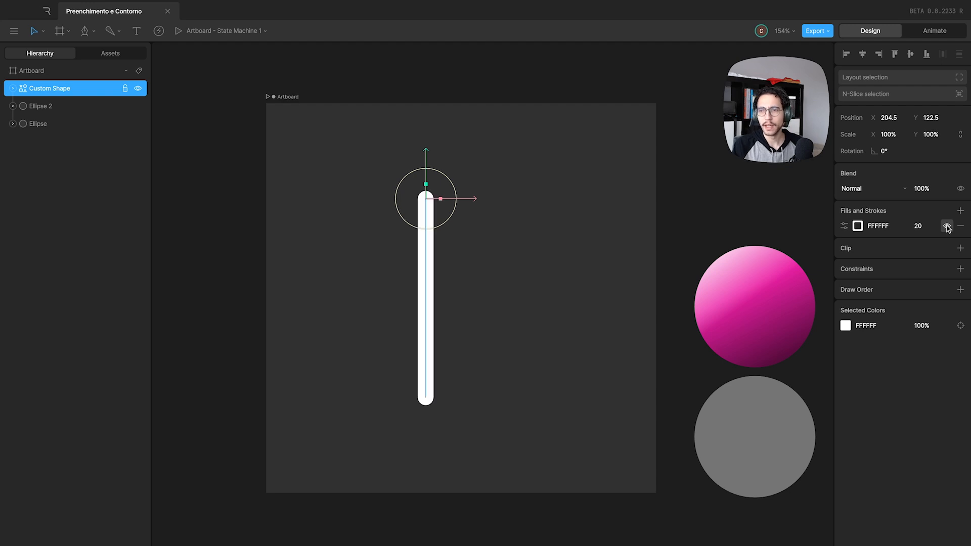
pyautogui.click(947, 226)
pyautogui.click(948, 226)
pyautogui.click(948, 226)
pyautogui.click(947, 227)
pyautogui.click(947, 226)
pyautogui.click(948, 226)
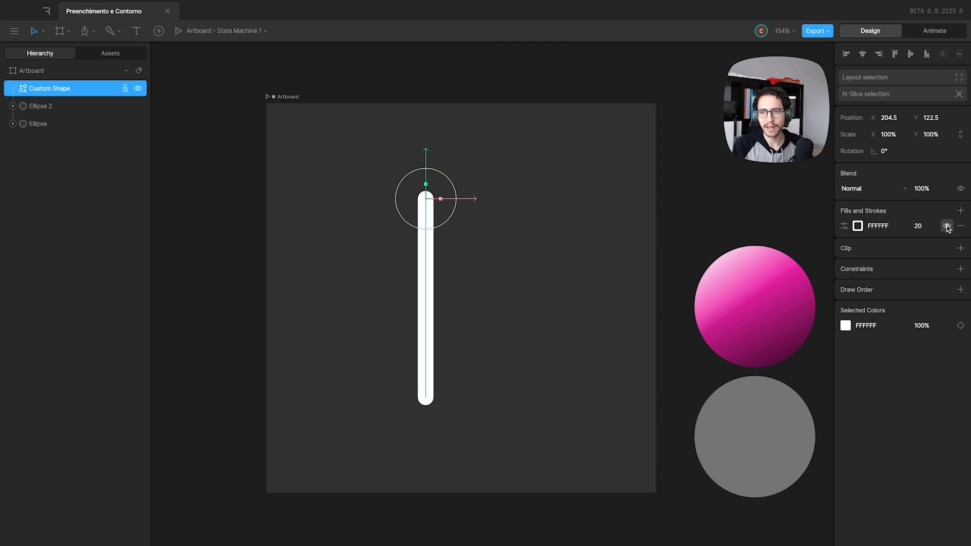
pyautogui.click(947, 226)
pyautogui.click(947, 226)
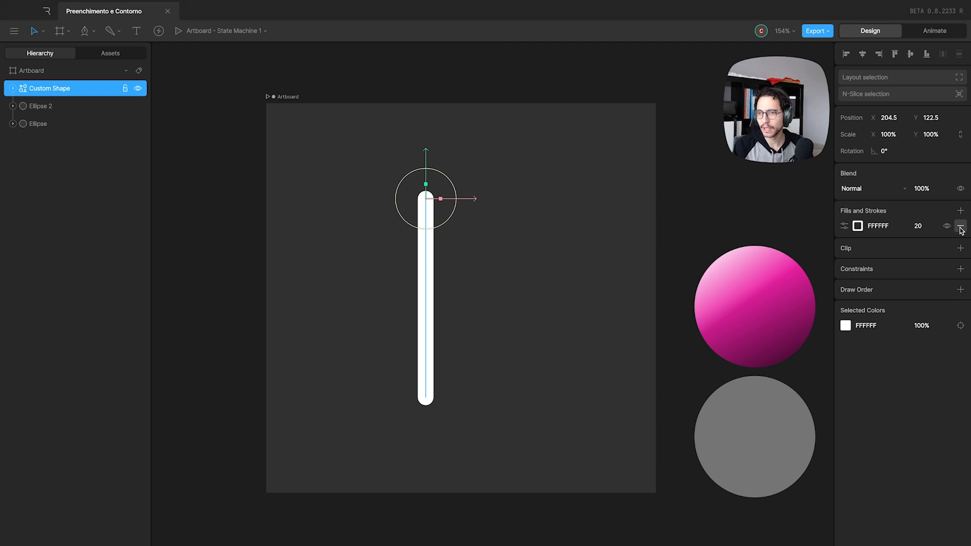
# Set the line's stroke cap to flat (butt), trying the square and round caps on its end as well.
pyautogui.click(843, 226)
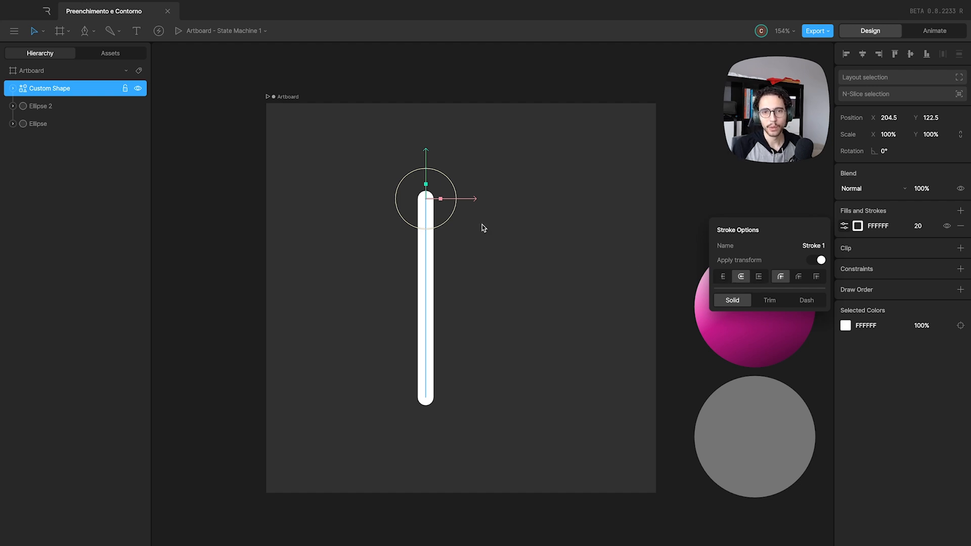
pyautogui.scroll(10, 433, 182)
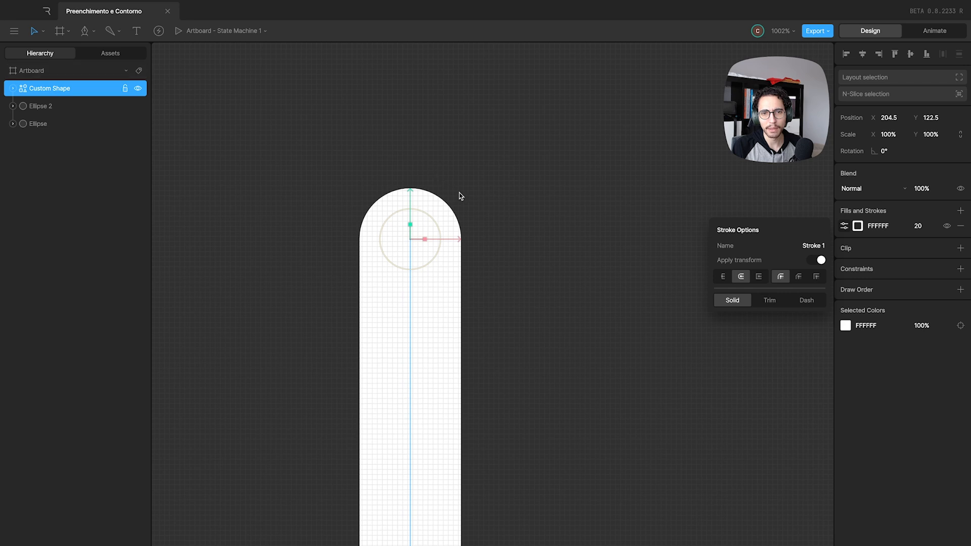
pyautogui.scroll(2, 459, 196)
pyautogui.click(844, 226)
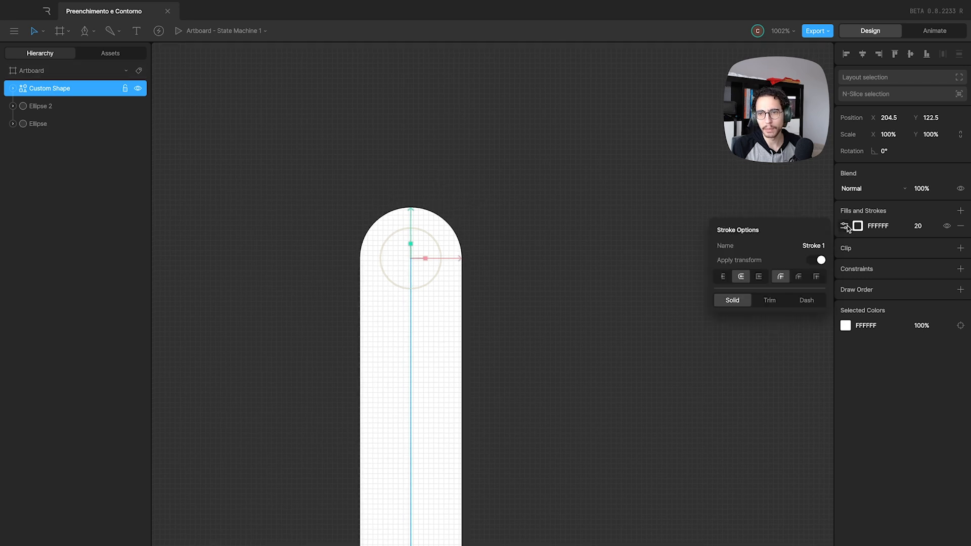
pyautogui.click(724, 277)
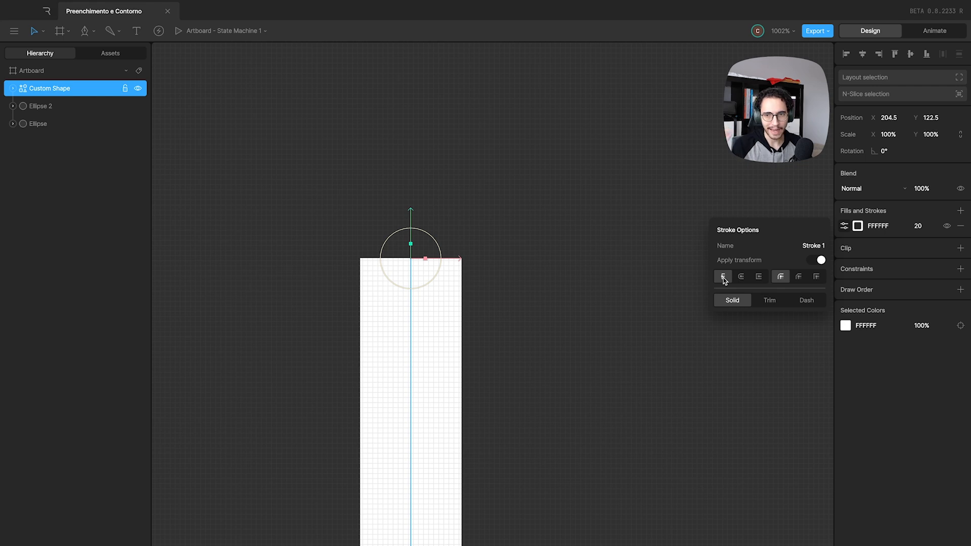
pyautogui.click(758, 279)
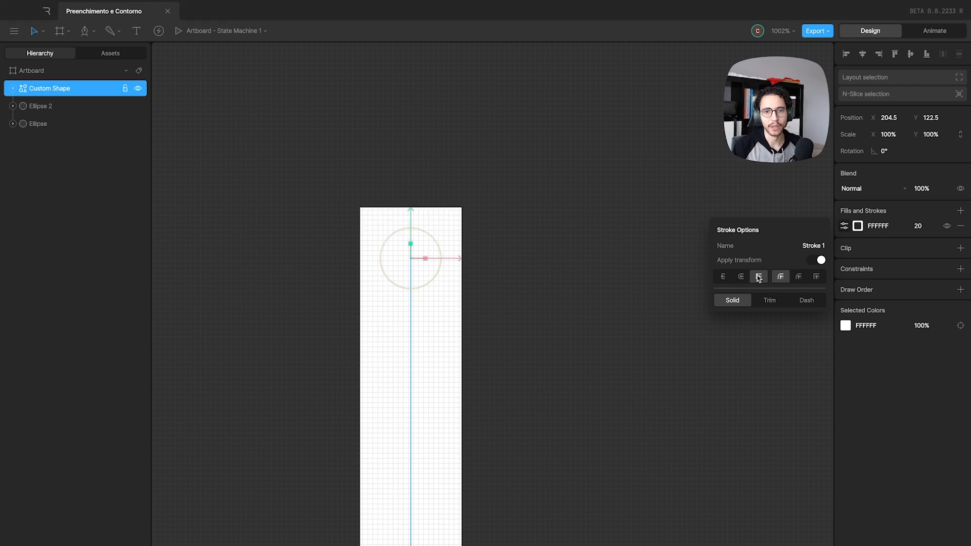
pyautogui.click(742, 278)
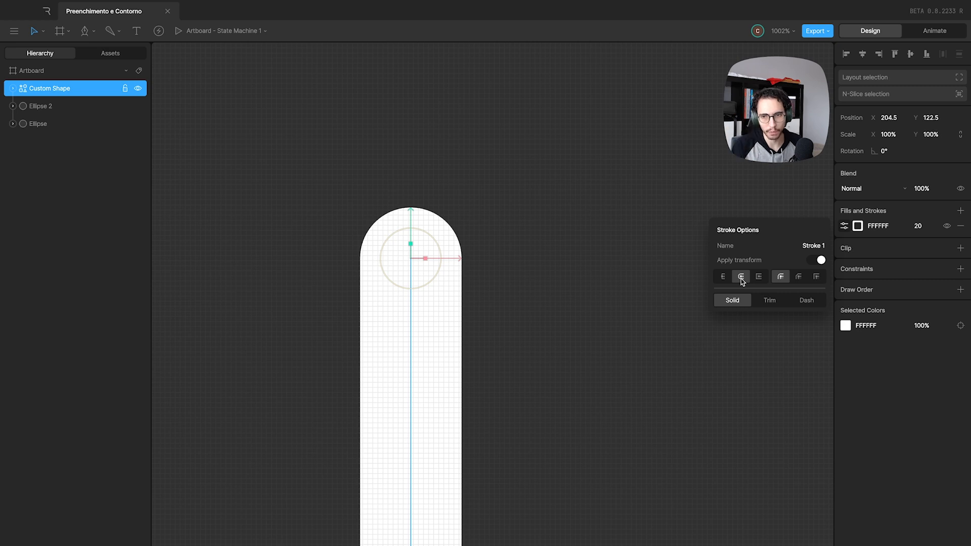
pyautogui.click(758, 277)
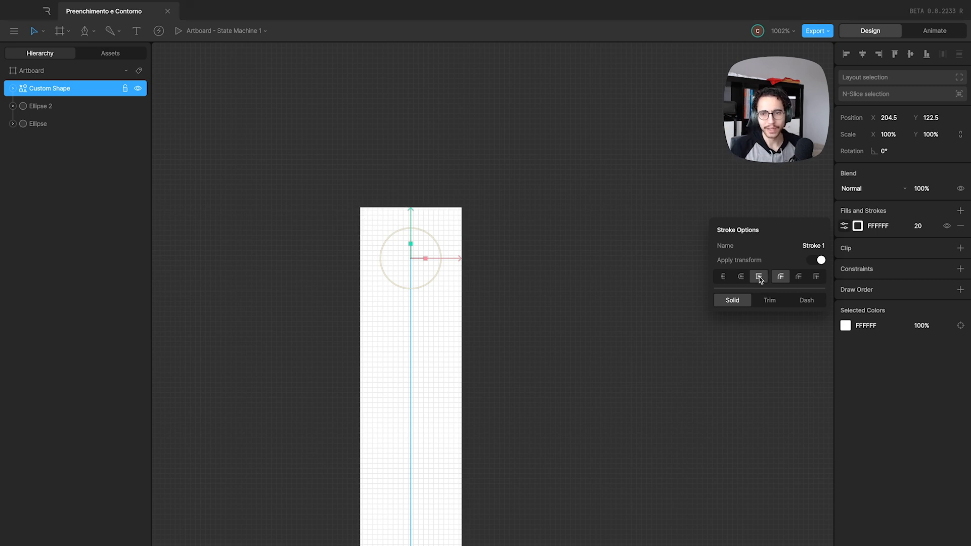
pyautogui.click(741, 278)
pyautogui.click(728, 278)
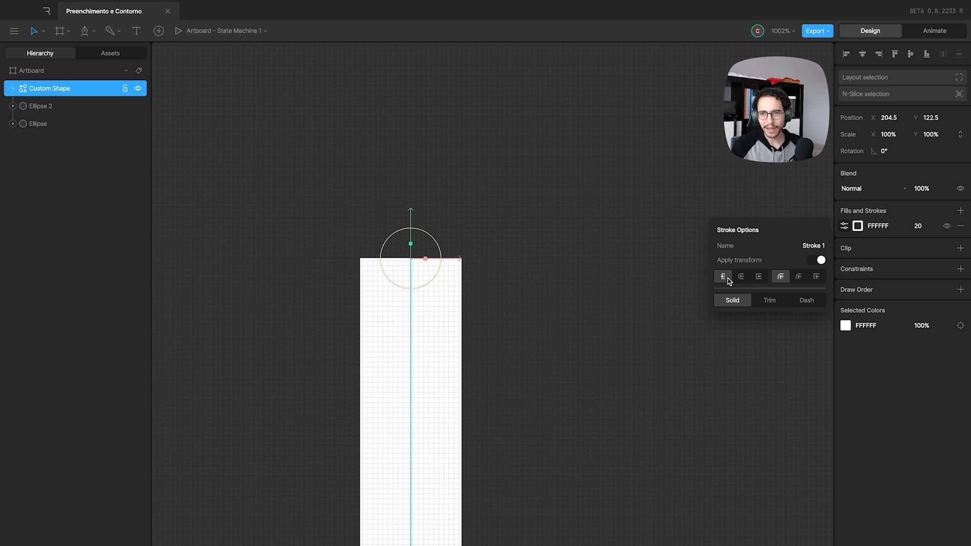
# Extend the line's path with the Pen tool from its lower endpoint up to a new point, forming a V, and finish editing.
pyautogui.scroll(-10, 571, 302)
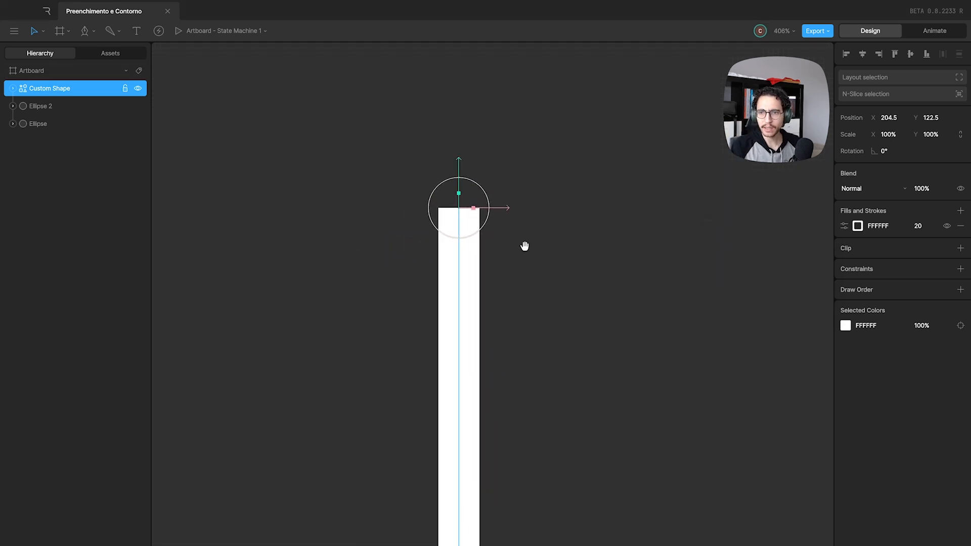
pyautogui.hscroll(3, 534, 230)
pyautogui.scroll(-2, 534, 231)
pyautogui.click(844, 225)
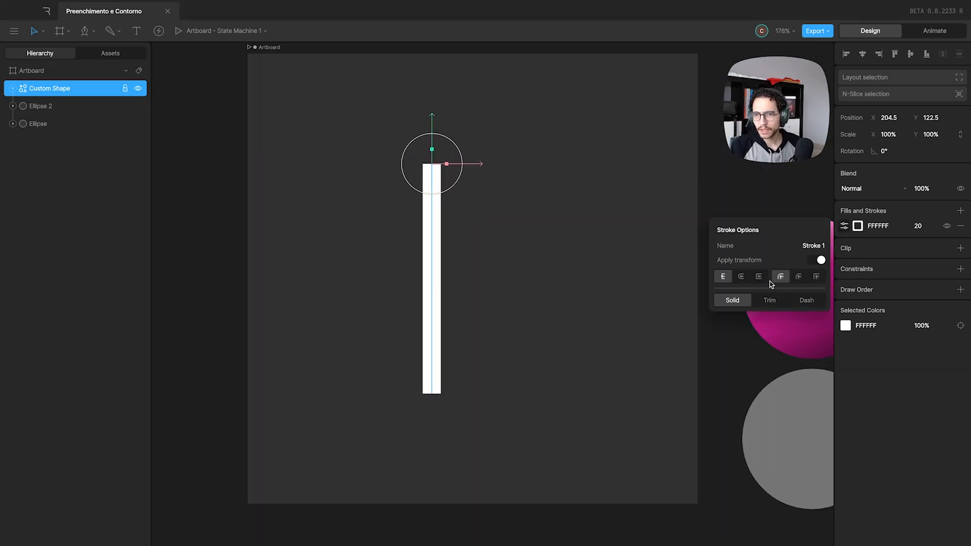
pyautogui.click(432, 248)
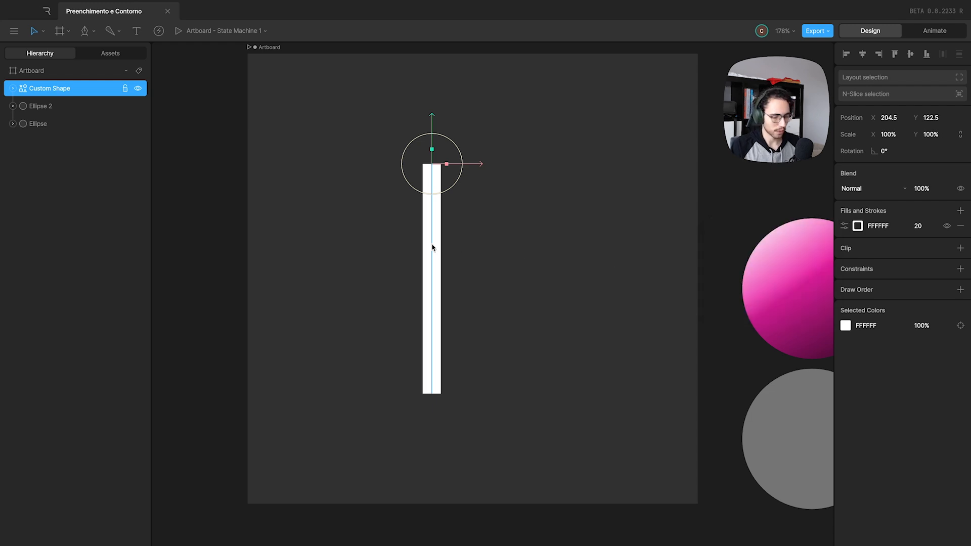
pyautogui.doubleClick(433, 247)
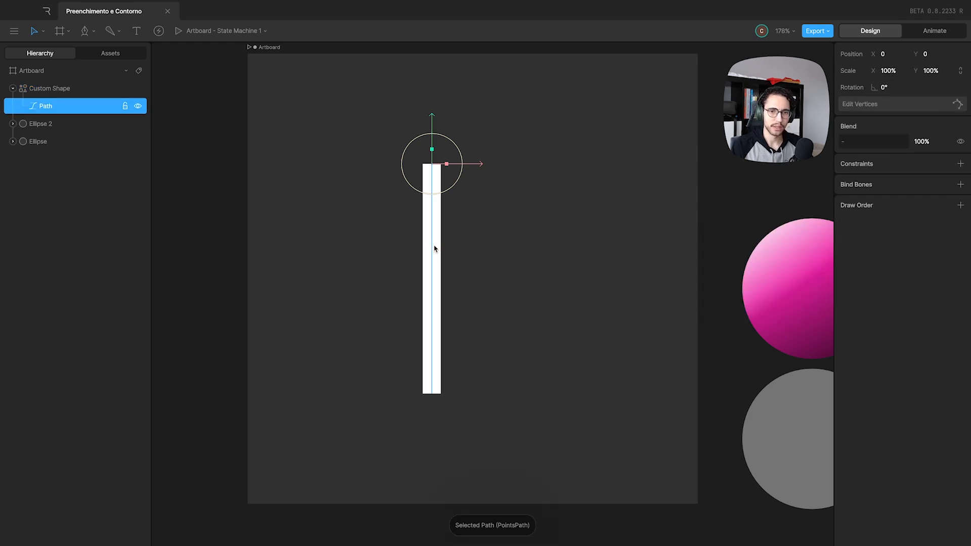
pyautogui.click(433, 394)
pyautogui.press('p')
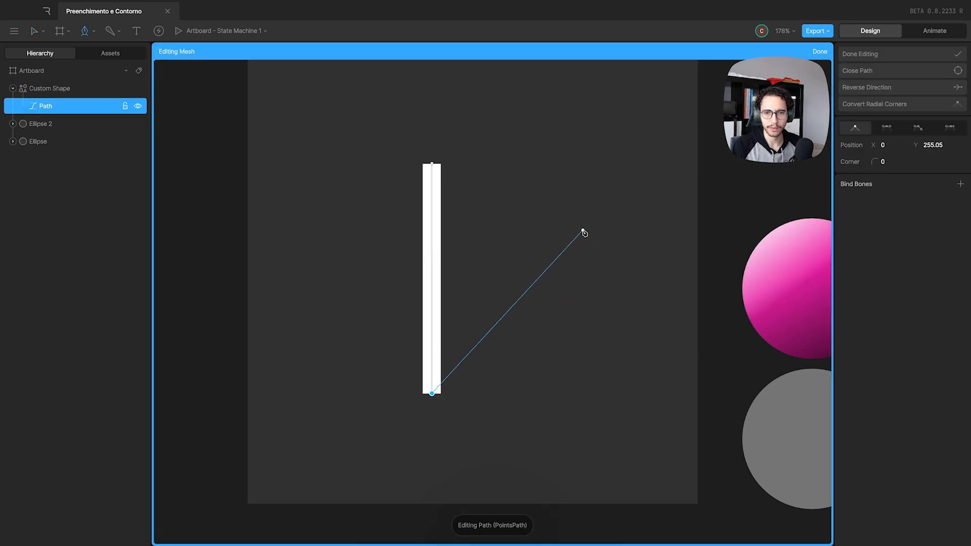
pyautogui.click(585, 197)
pyautogui.press('Escape')
pyautogui.press('Escape')
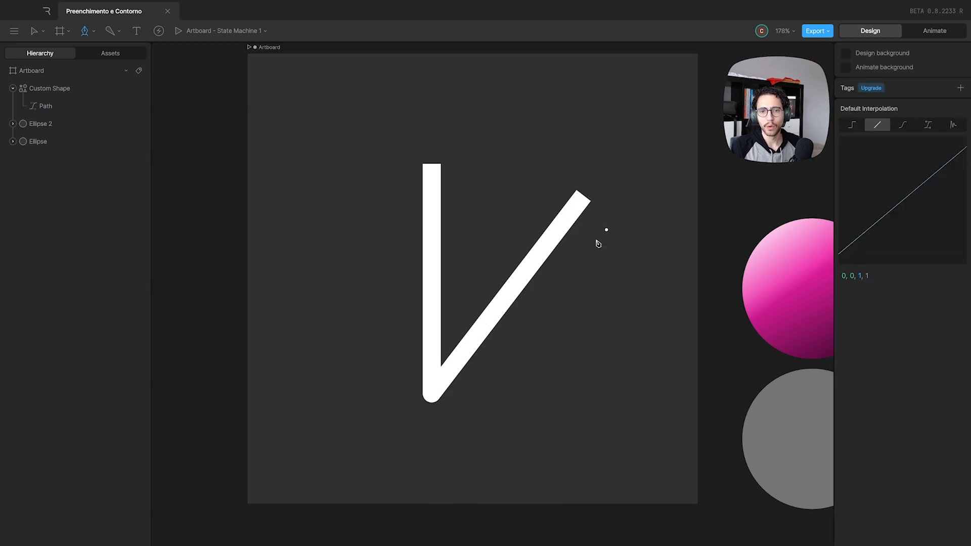
# Try the bevel and miter joins on the V's corner in the stroke options and return to the round join.
pyautogui.scroll(1, 455, 421)
pyautogui.scroll(3, 455, 421)
pyautogui.click(445, 336)
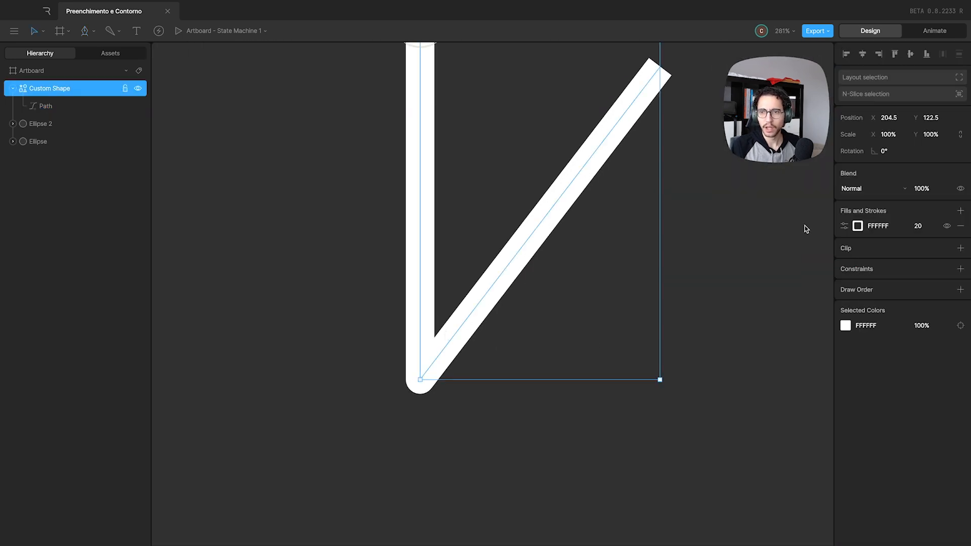
pyautogui.click(844, 227)
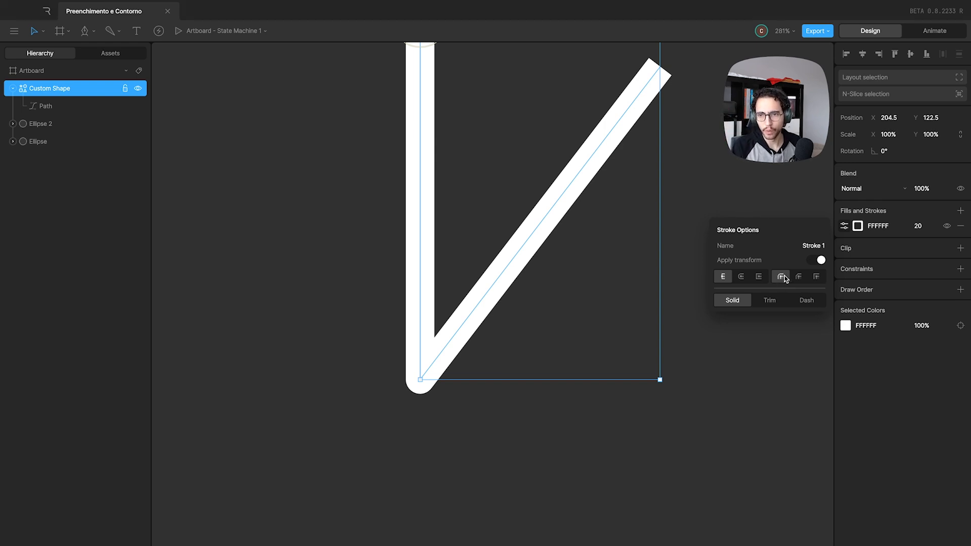
pyautogui.click(799, 277)
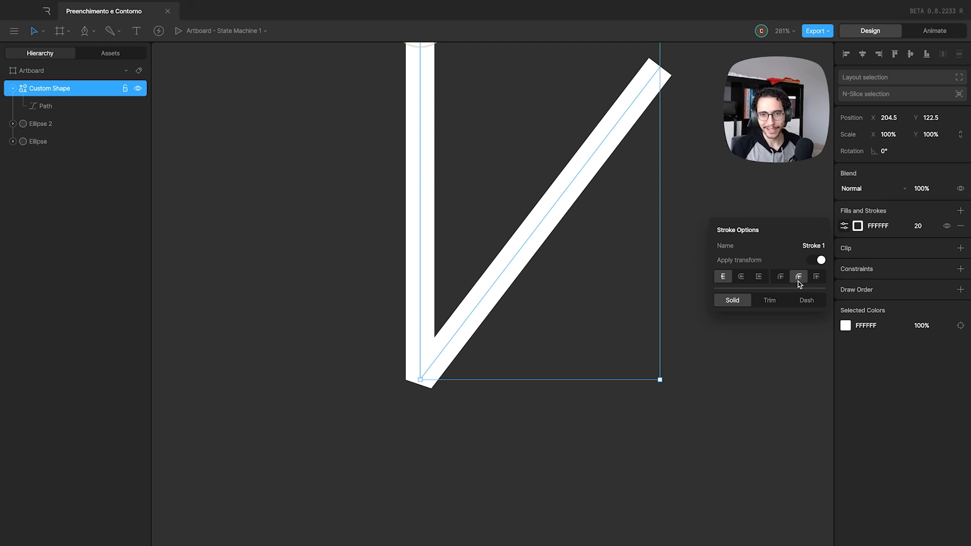
pyautogui.click(816, 278)
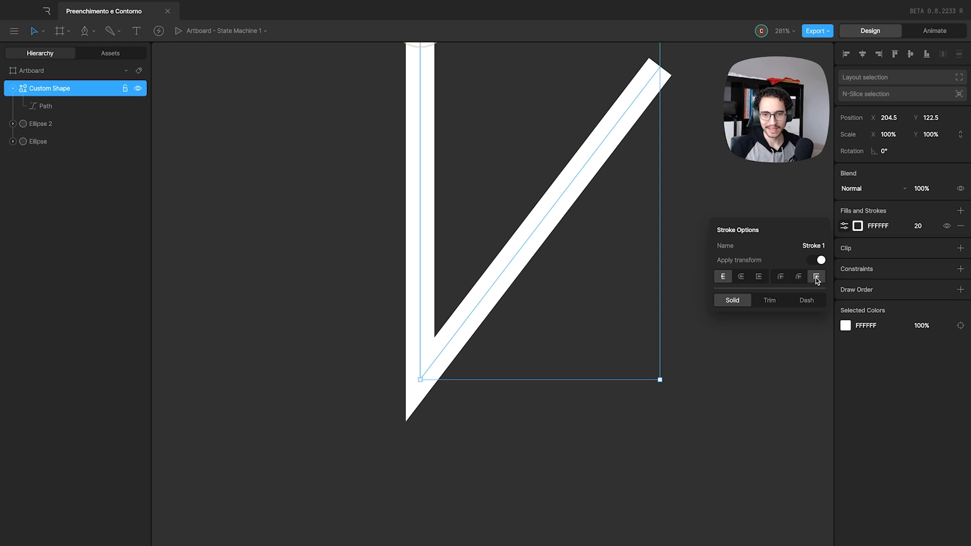
pyautogui.click(797, 278)
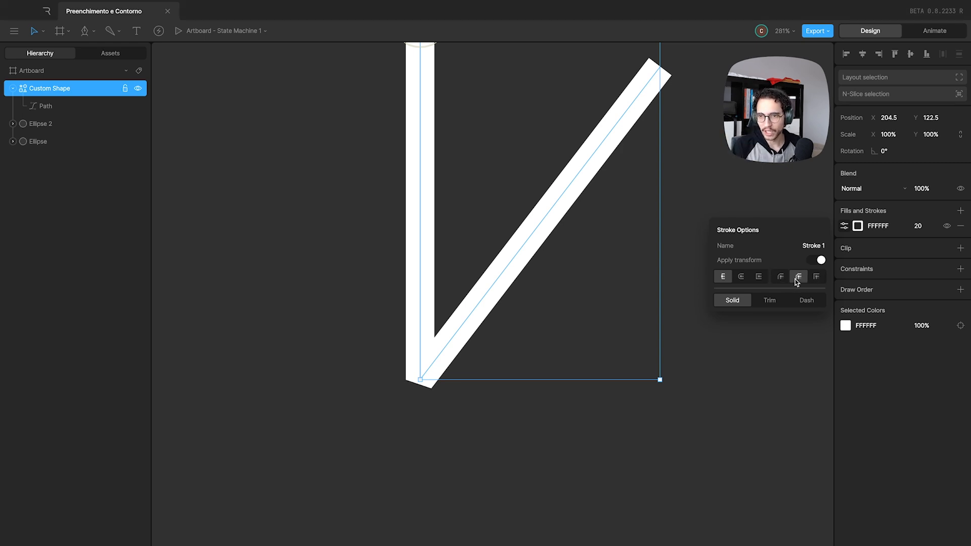
pyautogui.click(812, 279)
pyautogui.click(797, 279)
pyautogui.click(781, 278)
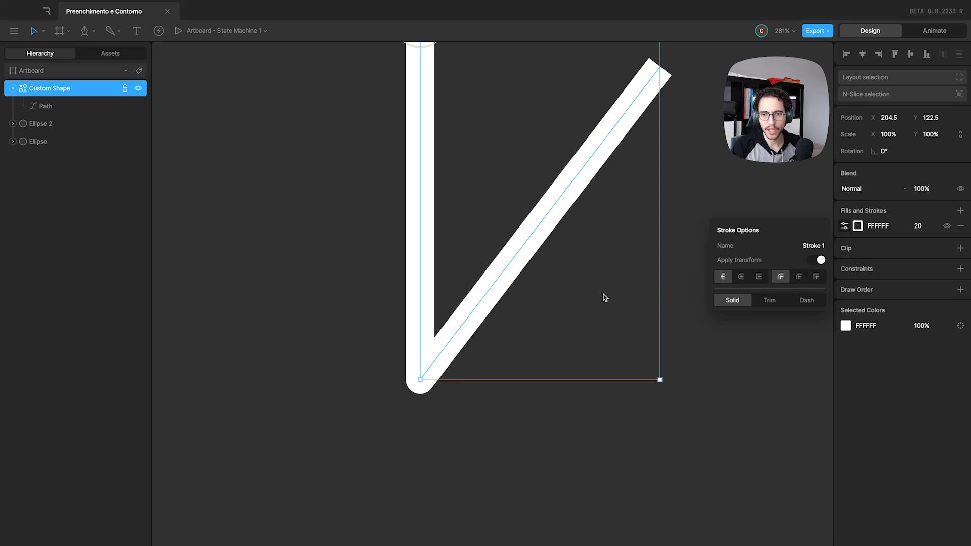
# Switch the V's stroke from Solid to Trim with a Sequential trim path and raise End to 100%.
pyautogui.scroll(-5, 599, 286)
pyautogui.moveTo(592, 268); pyautogui.dragTo(543, 300)
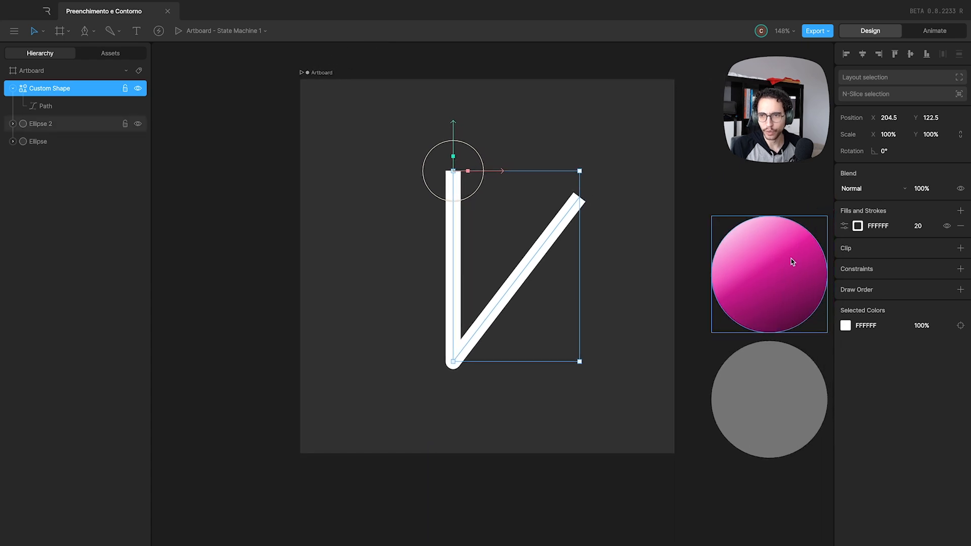
pyautogui.click(845, 226)
pyautogui.scroll(2, 555, 262)
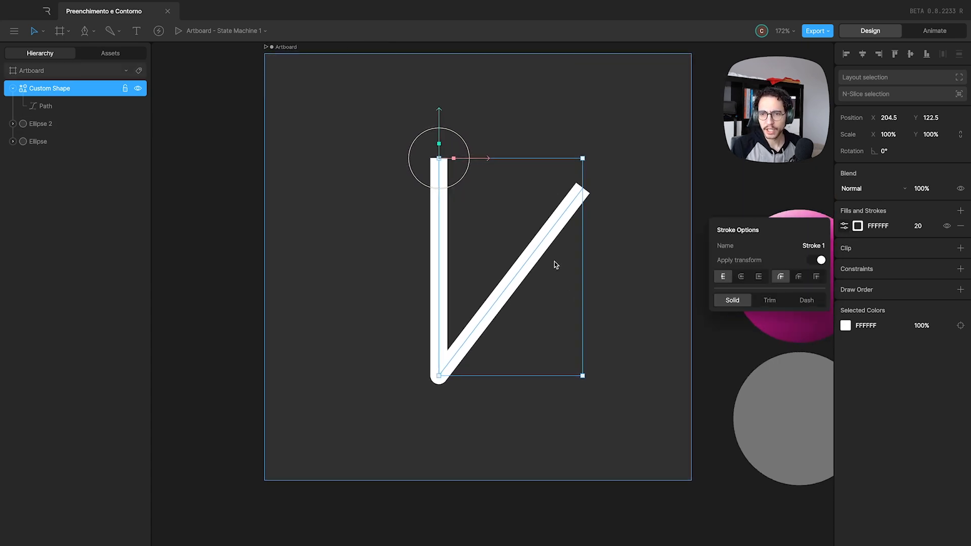
pyautogui.click(845, 227)
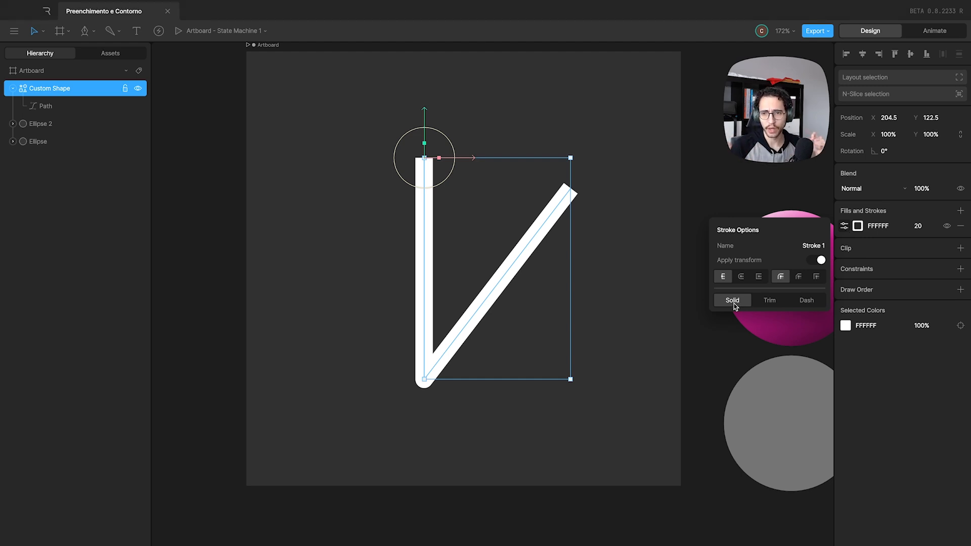
pyautogui.click(770, 302)
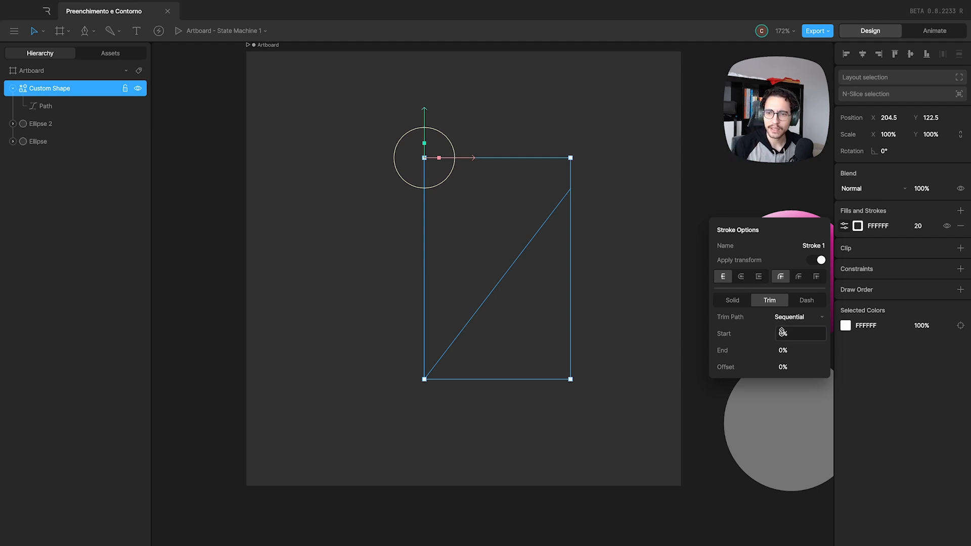
pyautogui.moveTo(782, 348); pyautogui.dragTo(789, 78)
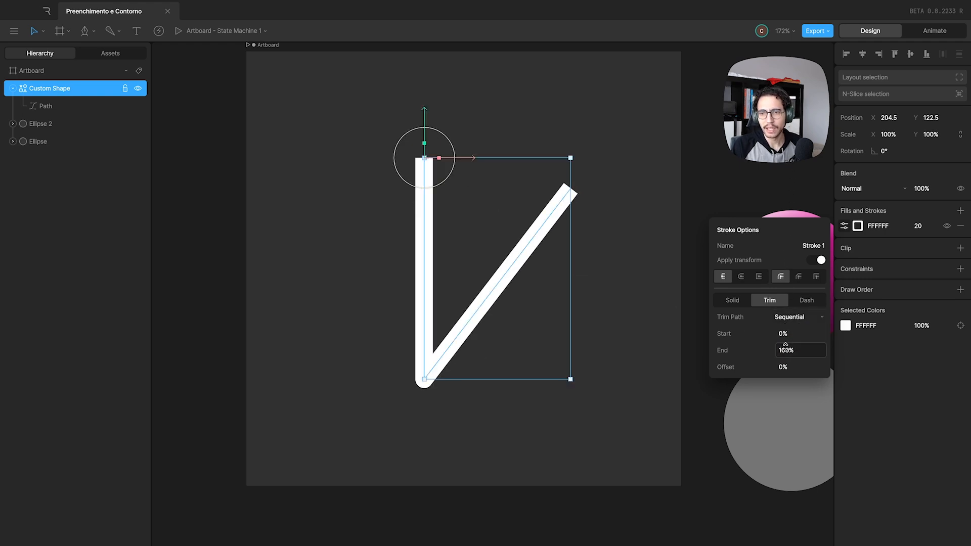
# Try trimming the stroke to a short segment with Start 66.25% and End 81.5%, and restore Start to 0% and End to 100%.
pyautogui.moveTo(786, 348)
pyautogui.mouseDown()
pyautogui.moveTo(783, 408)
pyautogui.moveTo(794, 224)
pyautogui.mouseUp()
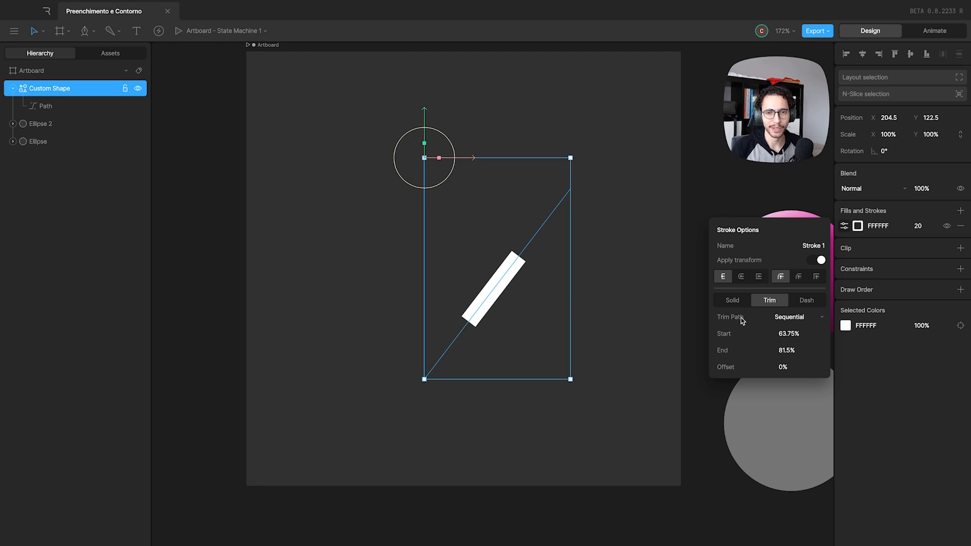
pyautogui.moveTo(789, 333)
pyautogui.mouseDown()
pyautogui.moveTo(783, 483)
pyautogui.moveTo(796, 332)
pyautogui.mouseUp()
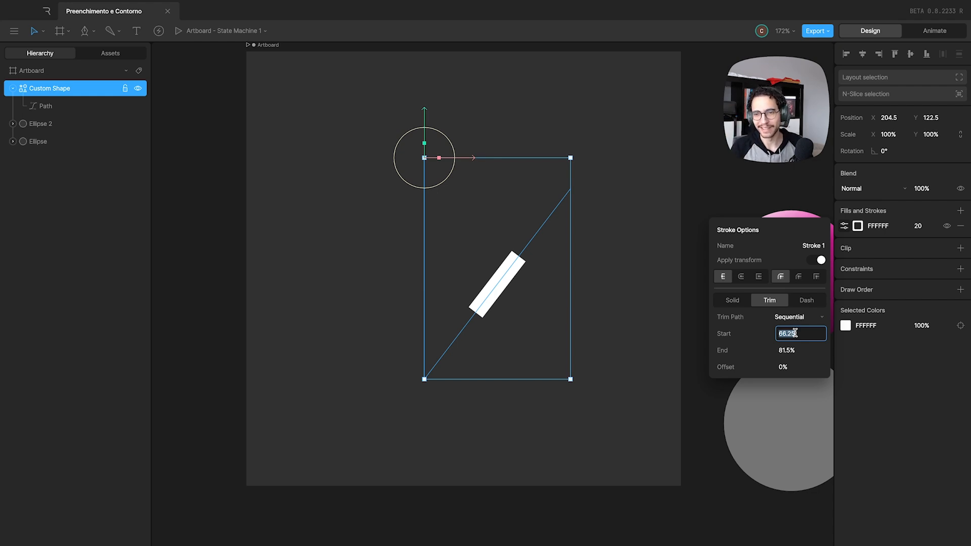
pyautogui.click(755, 343)
pyautogui.moveTo(780, 336); pyautogui.dragTo(775, 530)
pyautogui.moveTo(787, 349); pyautogui.dragTo(795, 275)
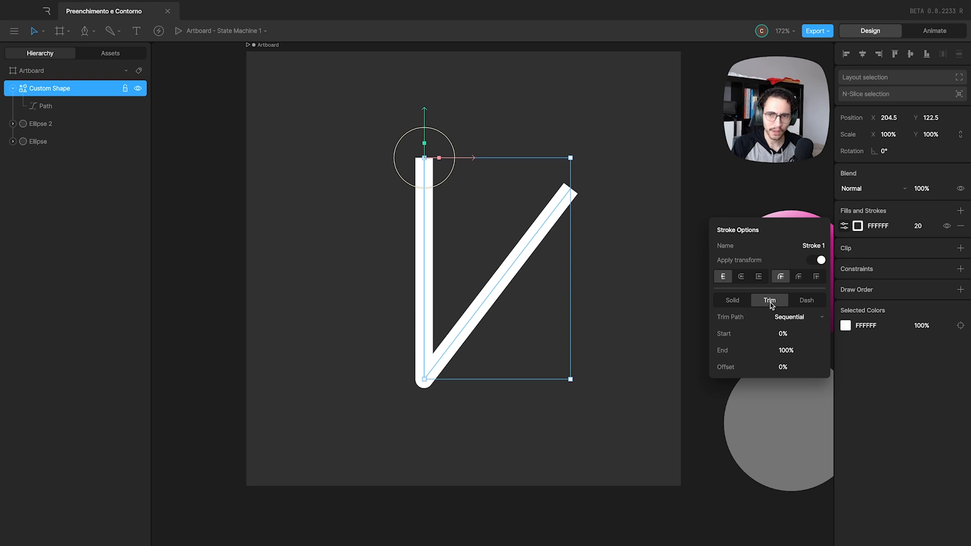
# Switch the V's stroke to Dash, try changing the dash offset, and return it to 0 px.
pyautogui.click(804, 302)
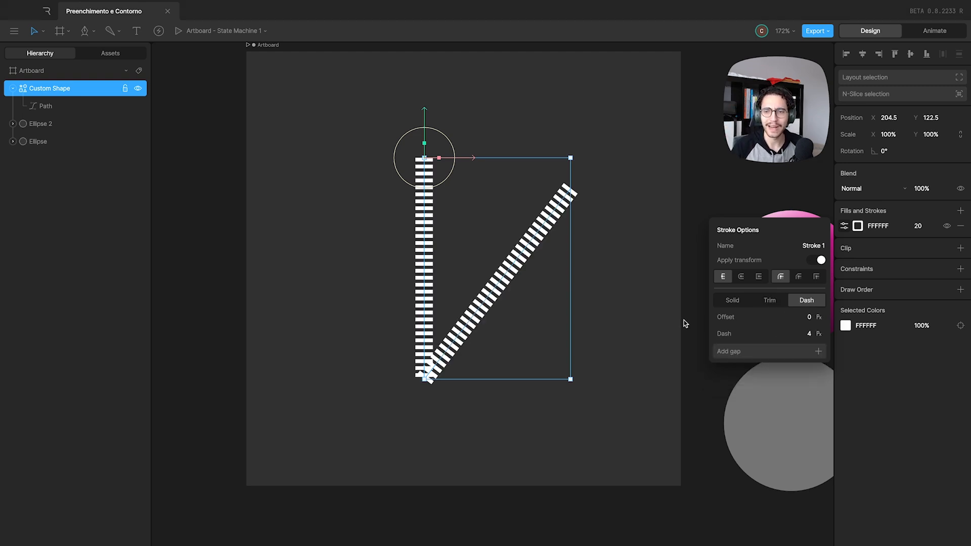
pyautogui.click(806, 317)
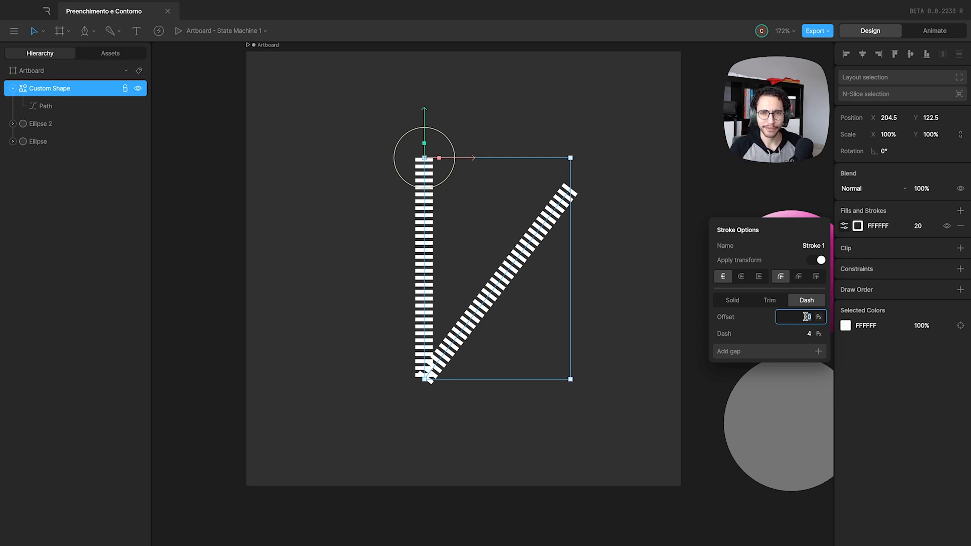
pyautogui.write('57')
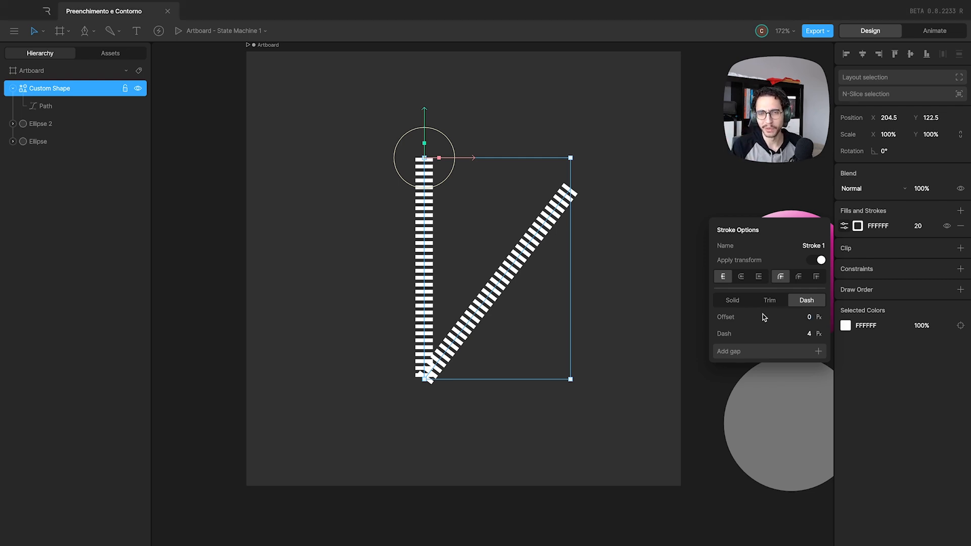
pyautogui.press('Return')
pyautogui.moveTo(803, 291)
pyautogui.mouseDown()
pyautogui.moveTo(806, 255)
pyautogui.moveTo(808, 298)
pyautogui.mouseUp()
pyautogui.click(805, 317)
pyautogui.write('0')
pyautogui.press('Return')
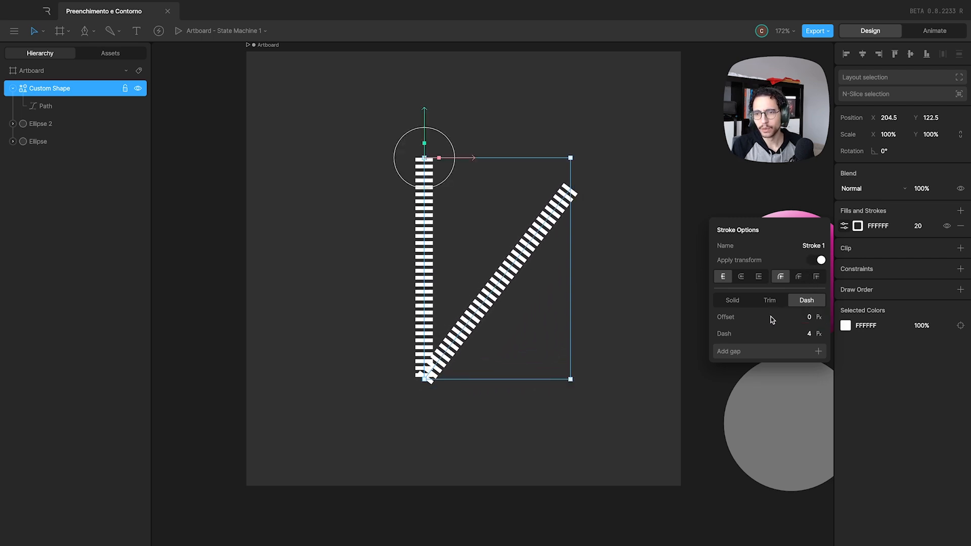
# Add a gap to the stroke's dash pattern, try adjusting its lengths, and add two more dash and gap pairs.
pyautogui.click(737, 353)
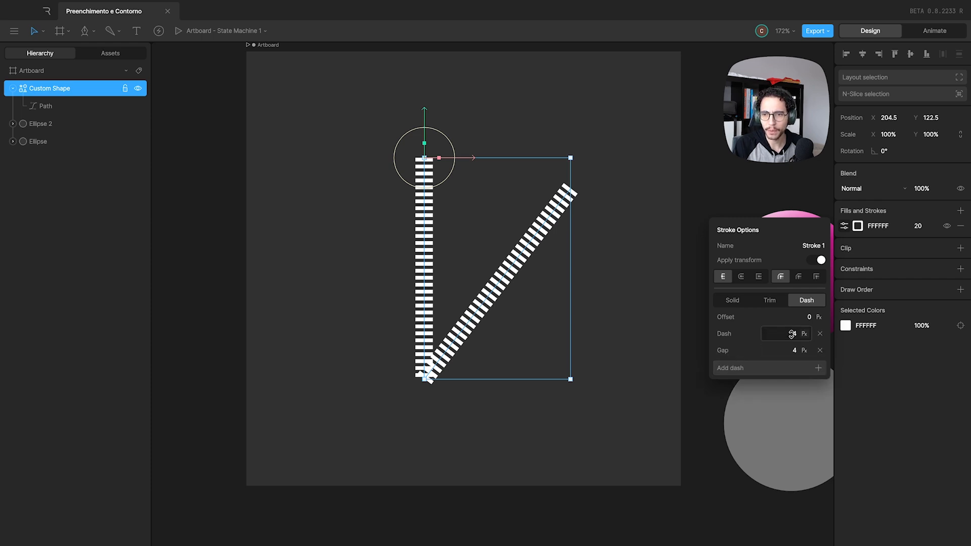
pyautogui.click(789, 338)
pyautogui.moveTo(789, 343)
pyautogui.mouseDown()
pyautogui.moveTo(792, 319)
pyautogui.moveTo(791, 419)
pyautogui.moveTo(796, 407)
pyautogui.mouseUp()
pyautogui.click(734, 368)
pyautogui.click(736, 384)
pyautogui.click(743, 401)
pyautogui.click(741, 418)
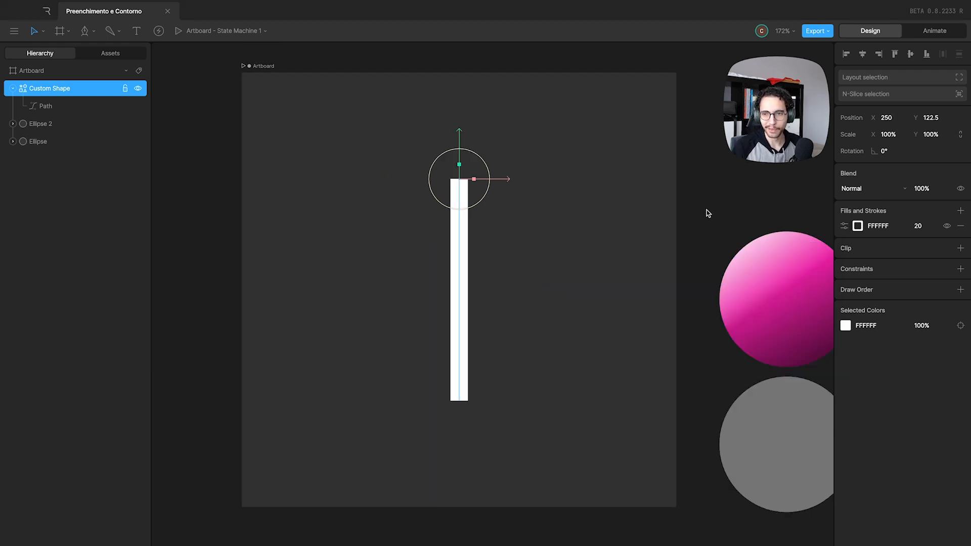
# Inspect the vertical line's stroke options, including Apply transform, and collapse the Custom Shape in the hierarchy.
pyautogui.click(844, 226)
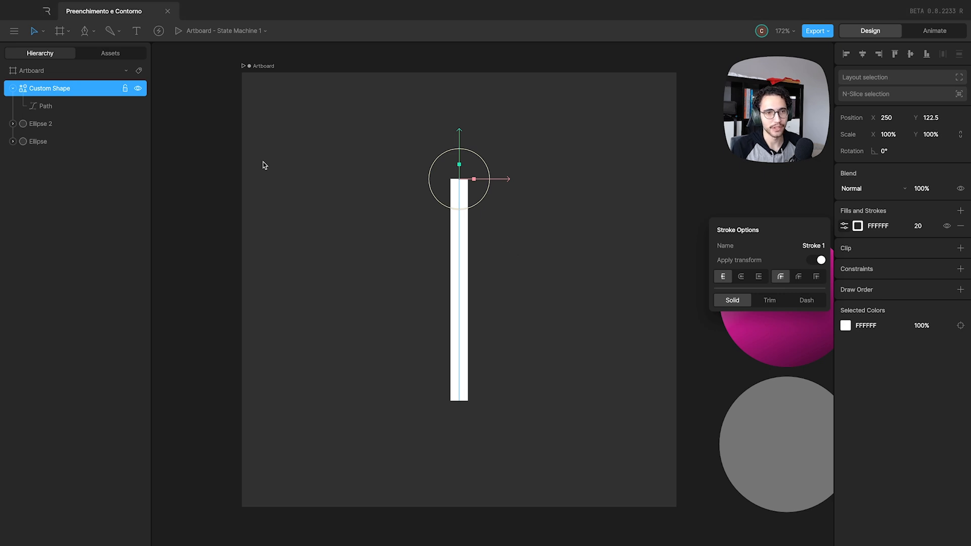
pyautogui.click(70, 89)
pyautogui.click(13, 88)
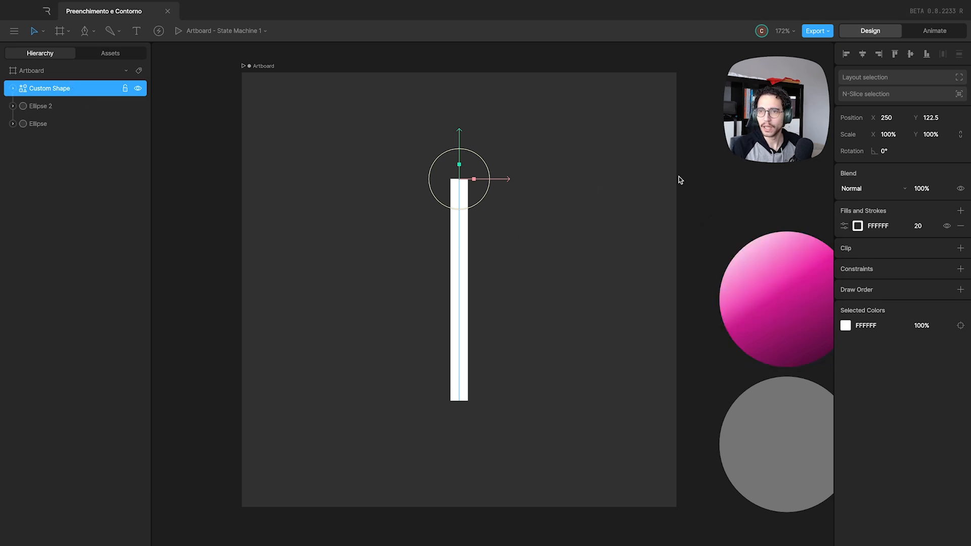
# Scale the vertical line to 200% in both X and Y, and link the two scale values.
pyautogui.click(885, 135)
pyautogui.write('200')
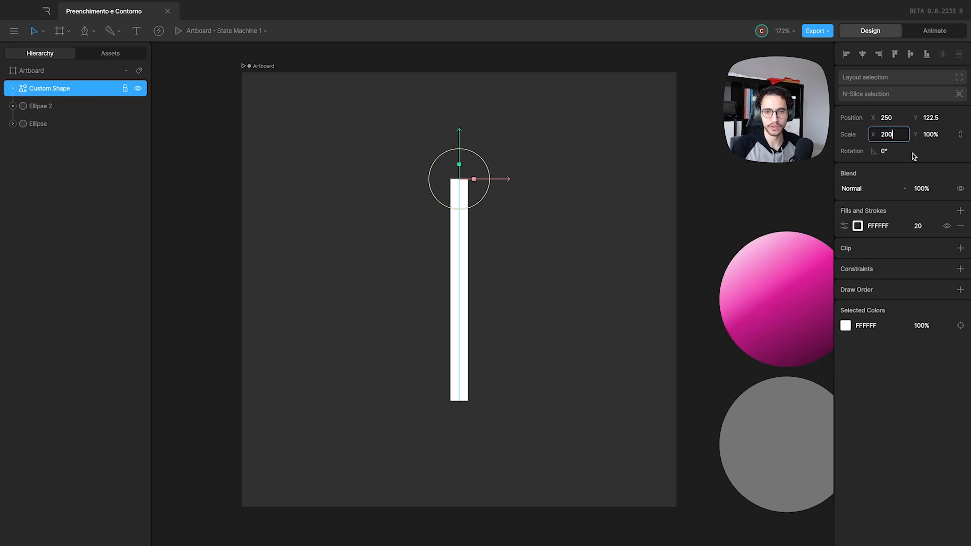
pyautogui.press('Return')
pyautogui.press('Tab')
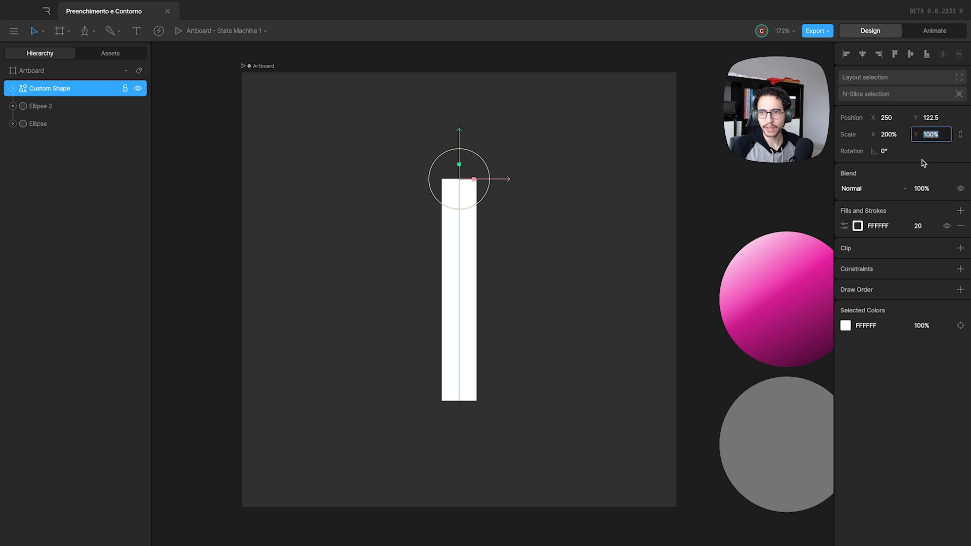
pyautogui.write('200')
pyautogui.press('Return')
pyautogui.click(960, 134)
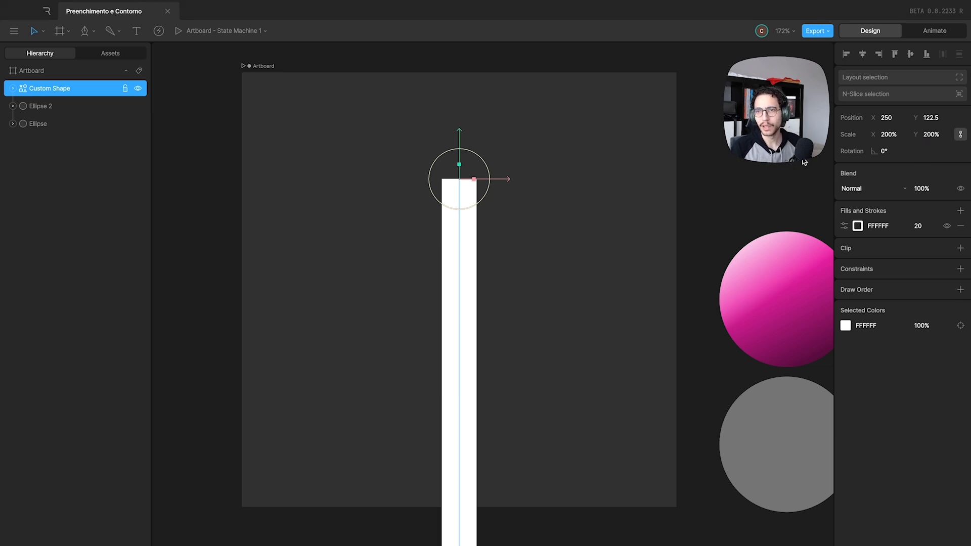
# Try changing the line's linked scale, and undo that change together with the Y scale change.
pyautogui.moveTo(874, 134)
pyautogui.mouseDown()
pyautogui.moveTo(892, 72)
pyautogui.moveTo(882, 145)
pyautogui.moveTo(888, 150)
pyautogui.moveTo(890, 138)
pyautogui.moveTo(891, 152)
pyautogui.moveTo(890, 139)
pyautogui.mouseUp()
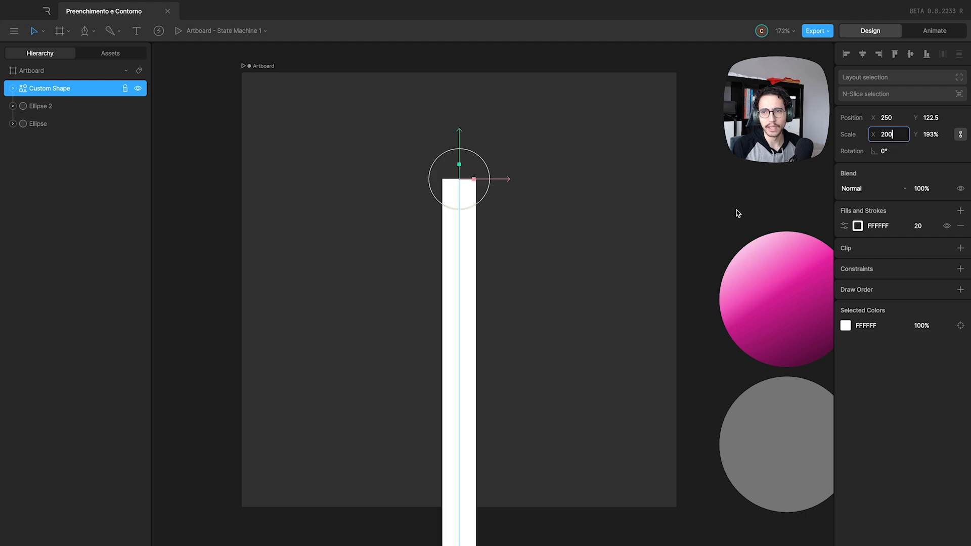
pyautogui.click(573, 205)
pyautogui.press('super+z')
pyautogui.press('super+z')
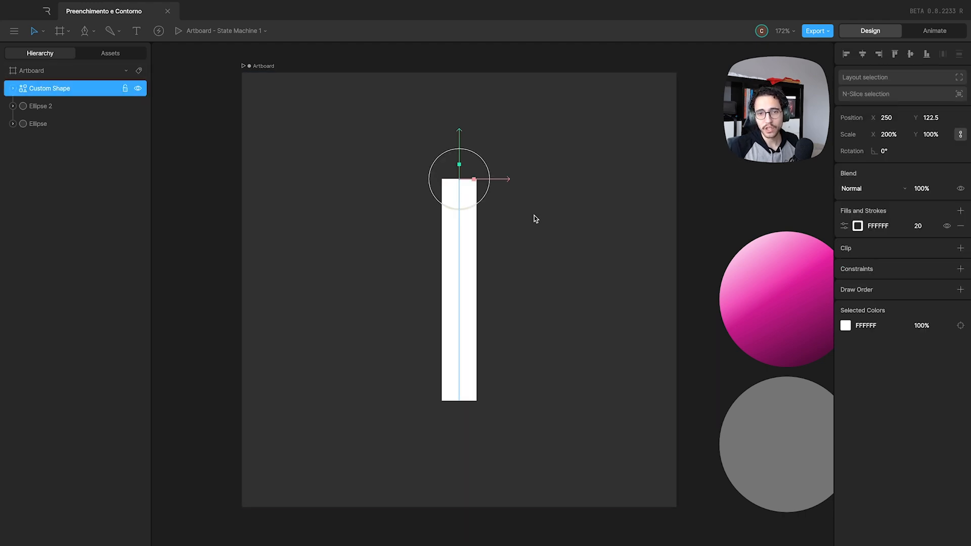
# Turn off Apply transform for the line's stroke, and try varying the line's linked scale.
pyautogui.click(844, 226)
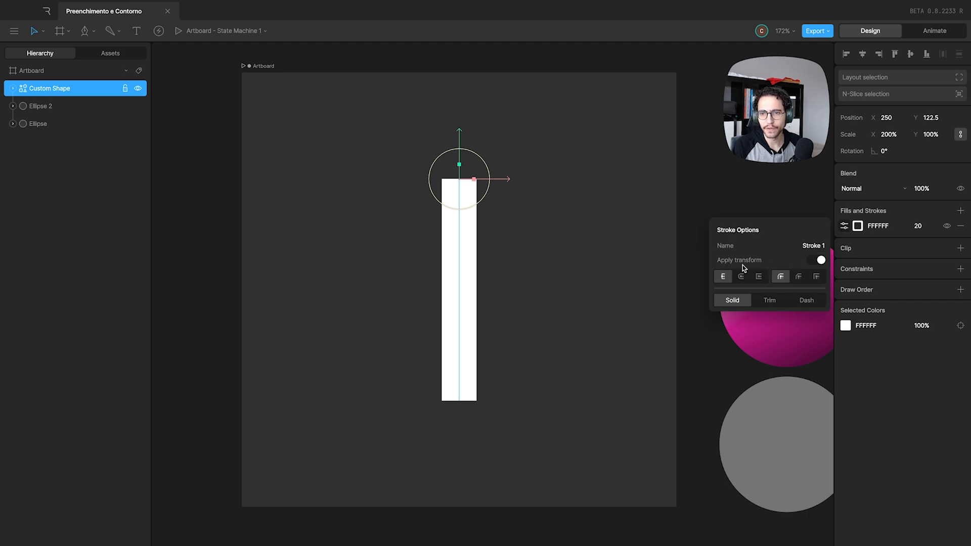
pyautogui.click(817, 261)
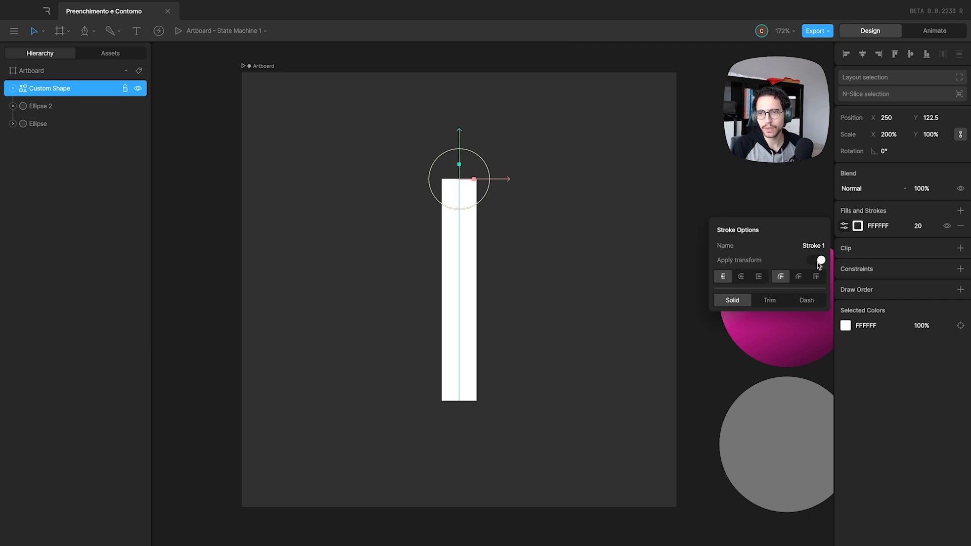
pyautogui.click(641, 230)
pyautogui.moveTo(521, 167); pyautogui.dragTo(435, 222)
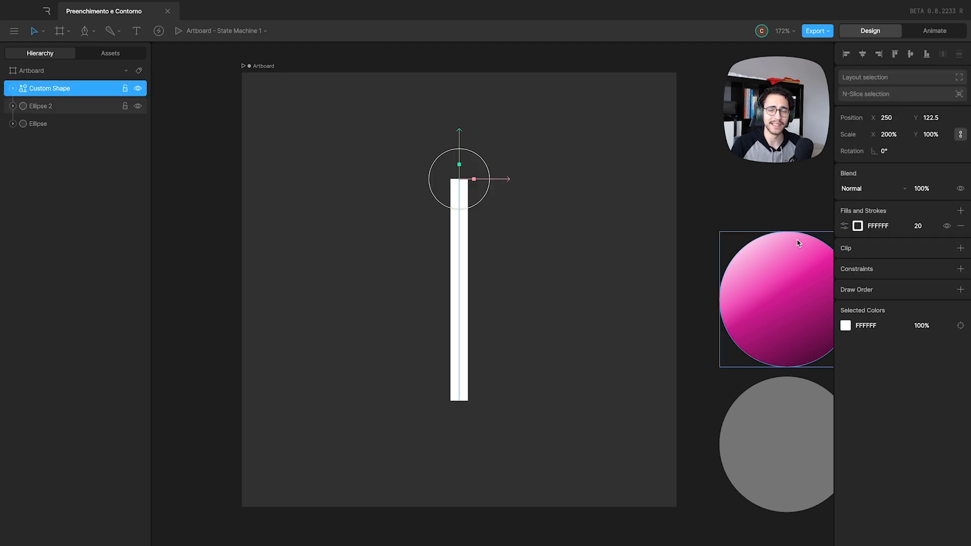
pyautogui.click(920, 225)
pyautogui.moveTo(894, 134)
pyautogui.mouseDown()
pyautogui.moveTo(895, 146)
pyautogui.moveTo(891, 124)
pyautogui.moveTo(899, 152)
pyautogui.moveTo(895, 123)
pyautogui.moveTo(900, 140)
pyautogui.mouseUp()
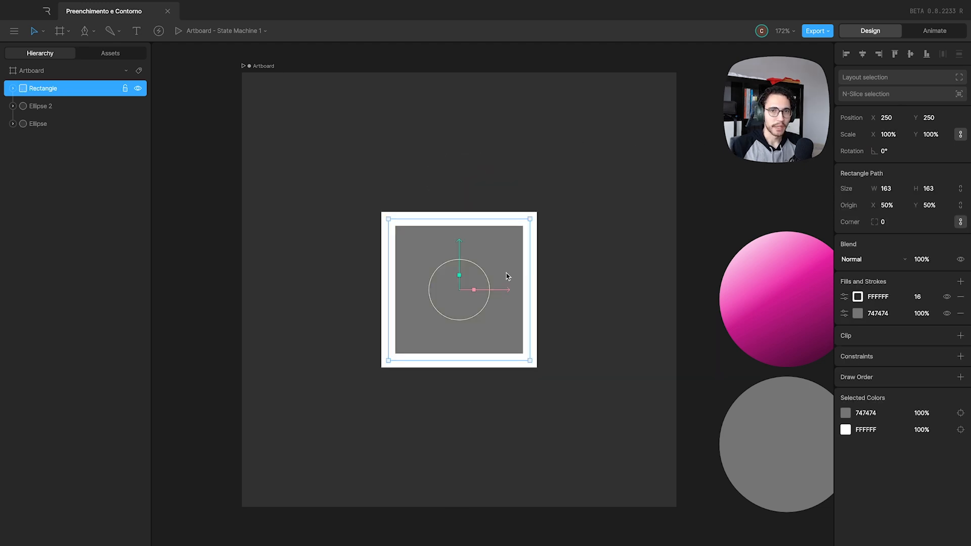
# Check the rectangle's stroke options and try changing the rectangle's linked scale.
pyautogui.click(844, 296)
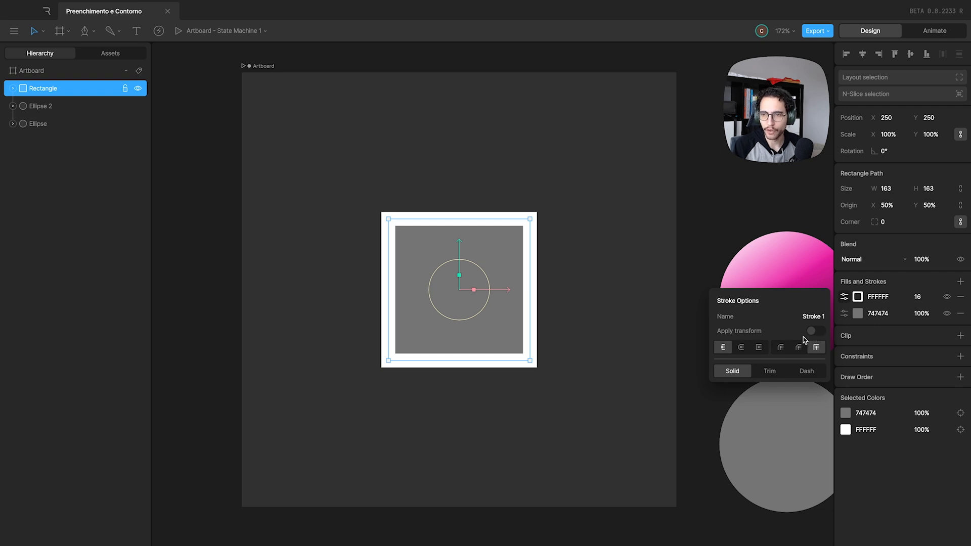
pyautogui.click(844, 299)
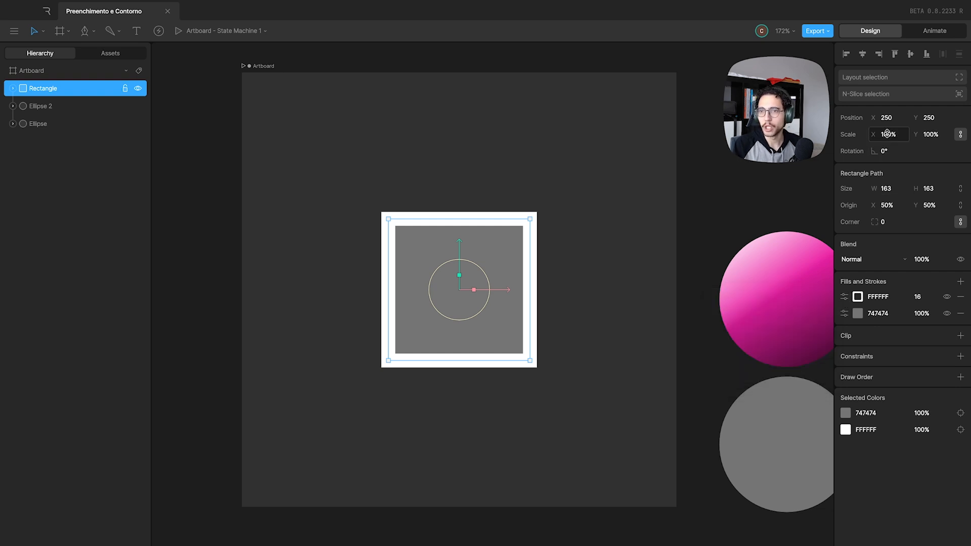
pyautogui.moveTo(889, 135)
pyautogui.mouseDown()
pyautogui.moveTo(889, 126)
pyautogui.moveTo(890, 143)
pyautogui.mouseUp()
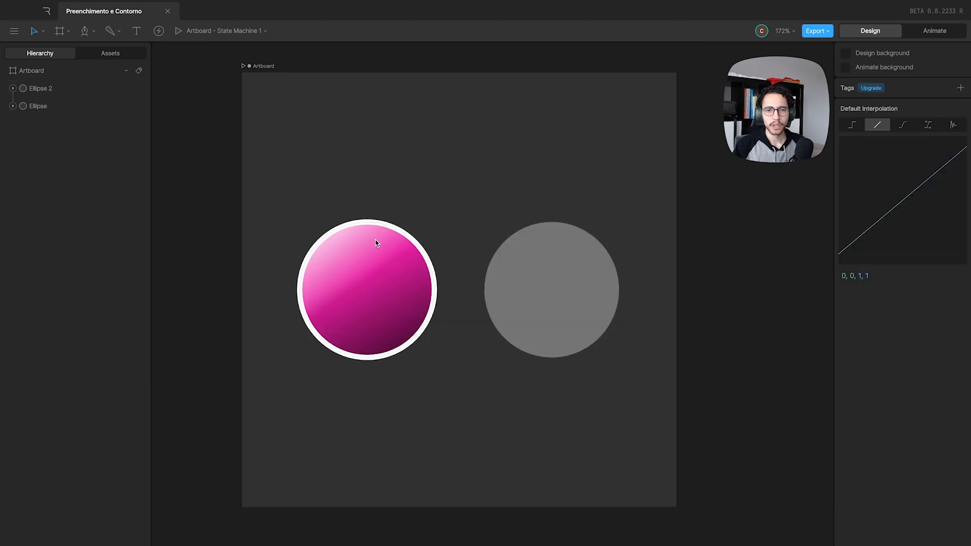
# Copy the pink gradient ellipse's style and paste it onto the gray ellipse.
pyautogui.click(366, 266)
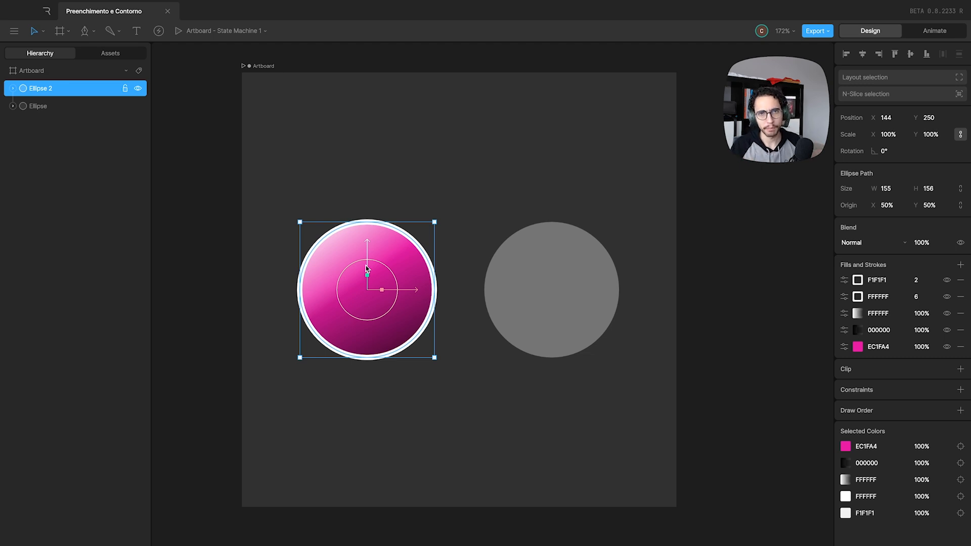
pyautogui.click(405, 183)
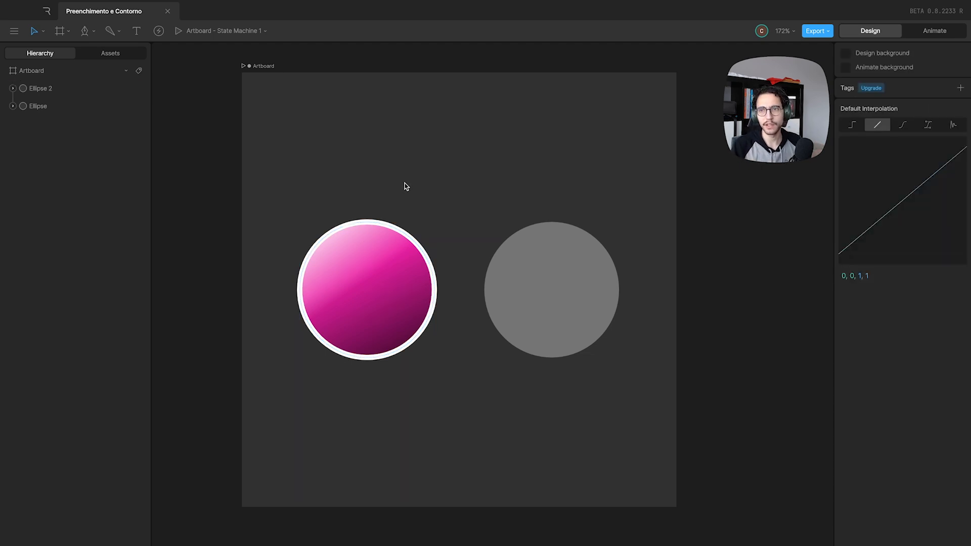
pyautogui.click(366, 246)
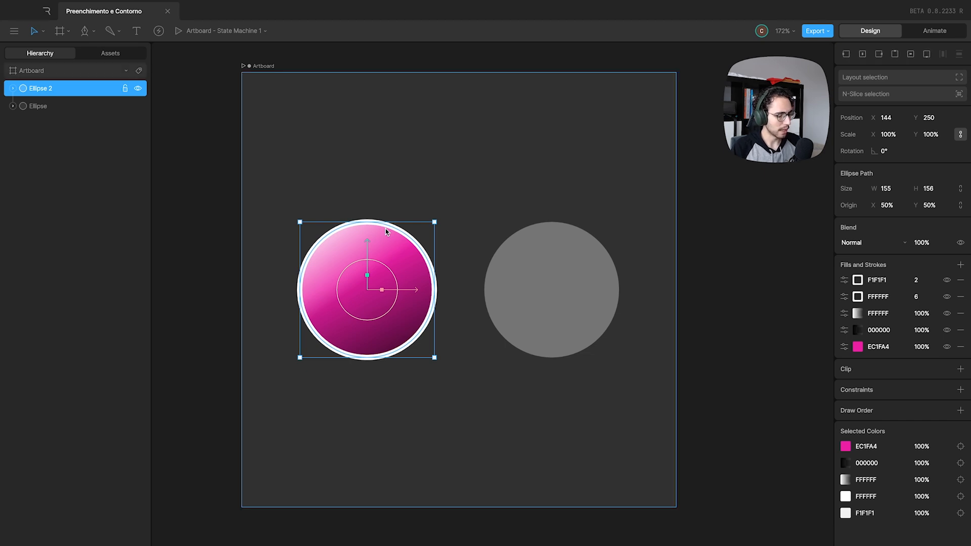
pyautogui.hotkey('ctrl', 'alt', 'c')
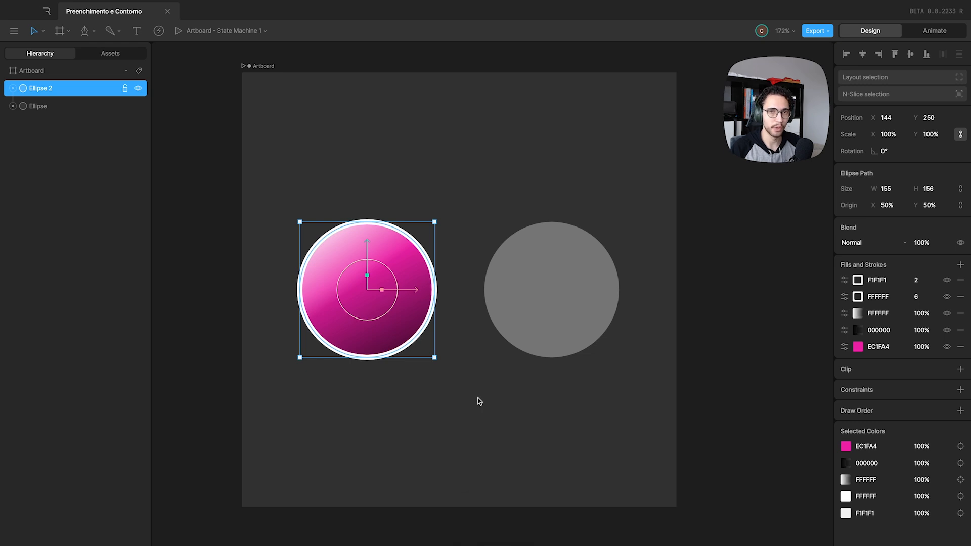
pyautogui.click(555, 314)
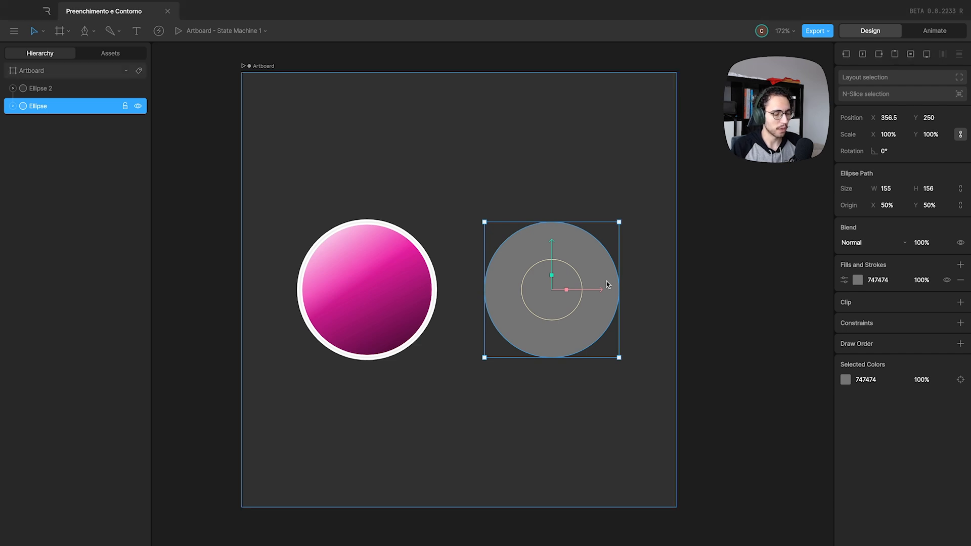
pyautogui.hotkey('ctrl', 'alt', 'v')
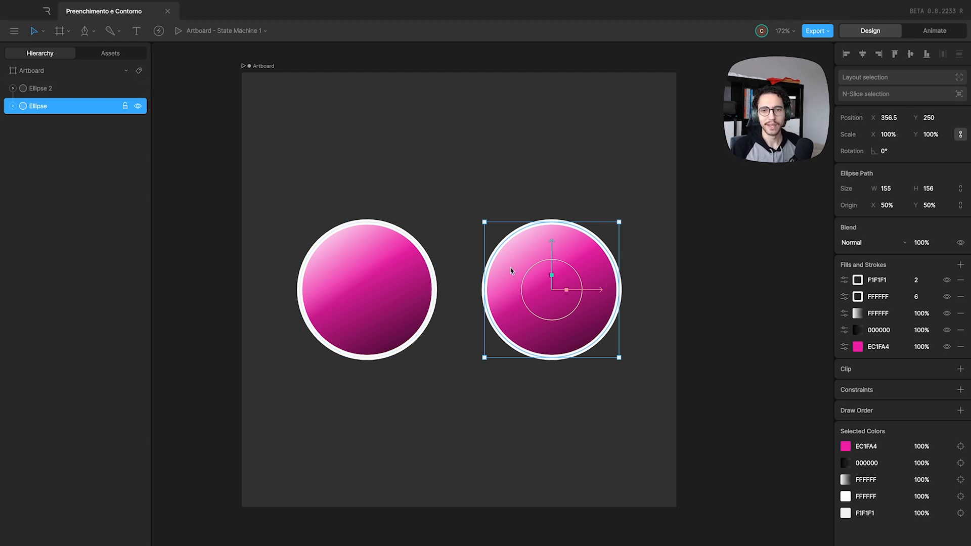
# Delete the second ellipse and draw a star about 156 by 156 in its place.
pyautogui.press('Delete')
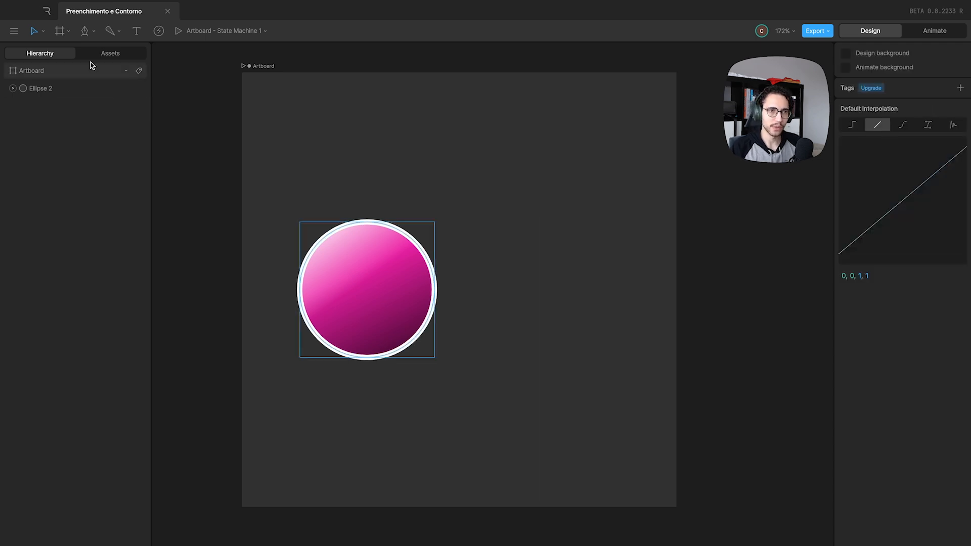
pyautogui.click(86, 31)
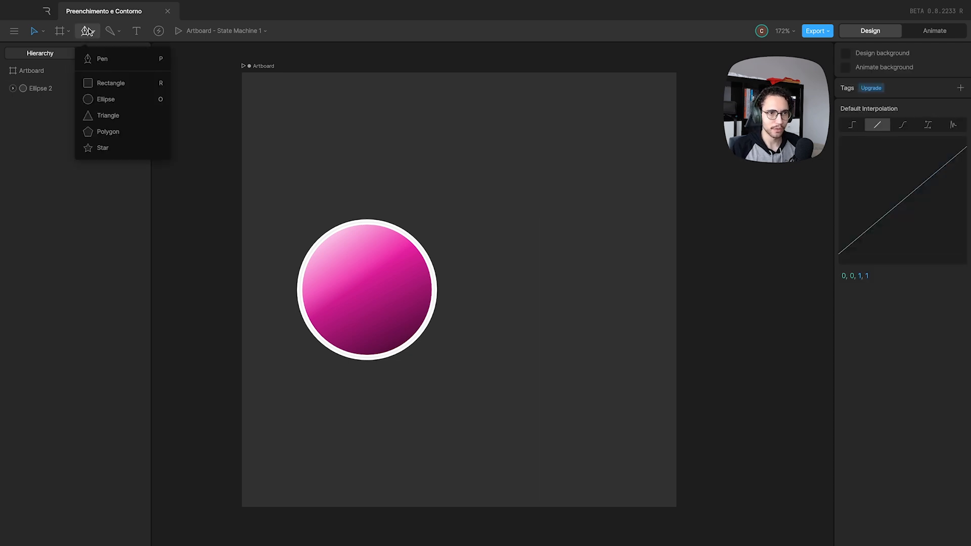
pyautogui.click(103, 148)
pyautogui.moveTo(486, 188); pyautogui.dragTo(585, 333)
# Copy the pink gradient ellipse's style and paste it onto the gray star.
pyautogui.click(409, 292)
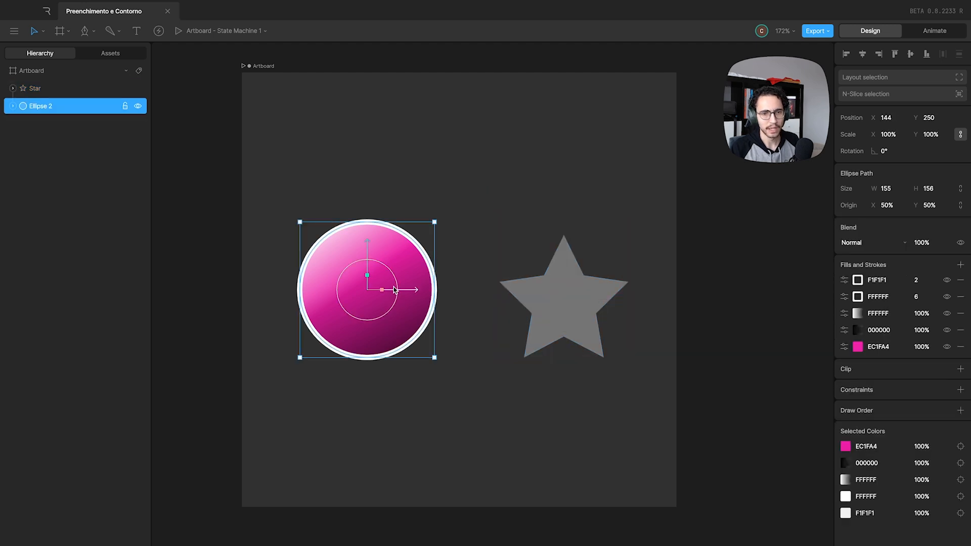
pyautogui.hotkey('ctrl', 'alt', 'c')
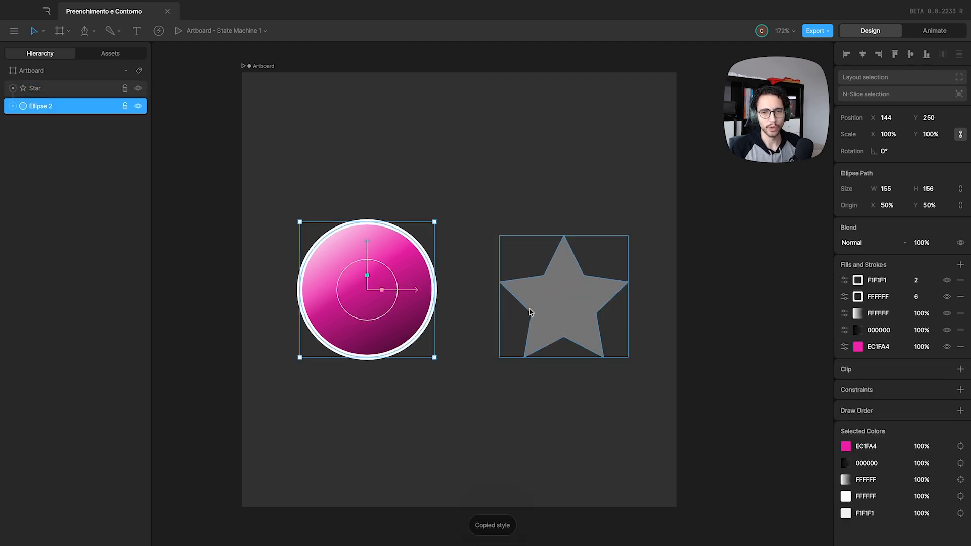
pyautogui.click(552, 311)
pyautogui.hotkey('ctrl', 'alt', 'v')
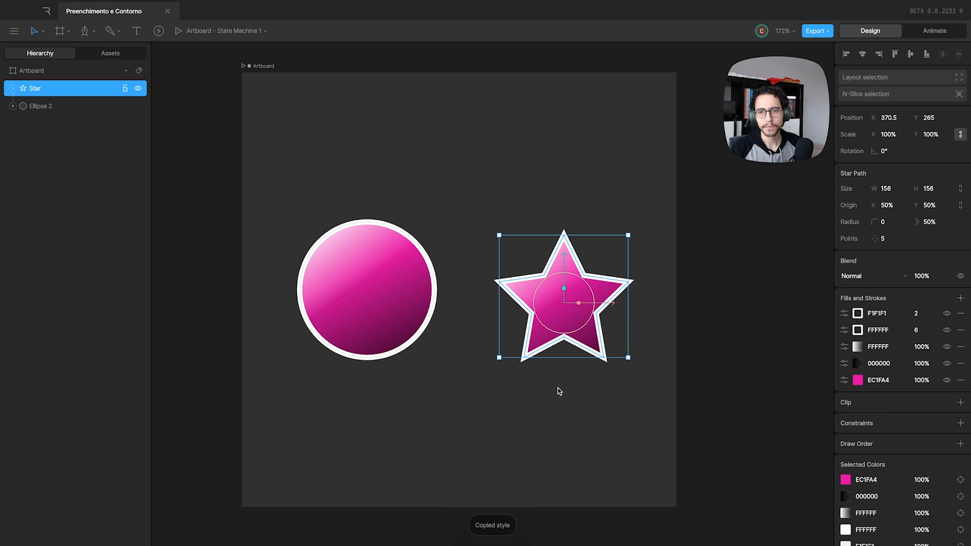
# Move the star to about X 308.5, Y 159 and shift the ellipse slightly down and right, leaving both deselected.
pyautogui.moveTo(568, 313)
pyautogui.mouseDown()
pyautogui.moveTo(566, 279)
pyautogui.moveTo(527, 222)
pyautogui.mouseUp()
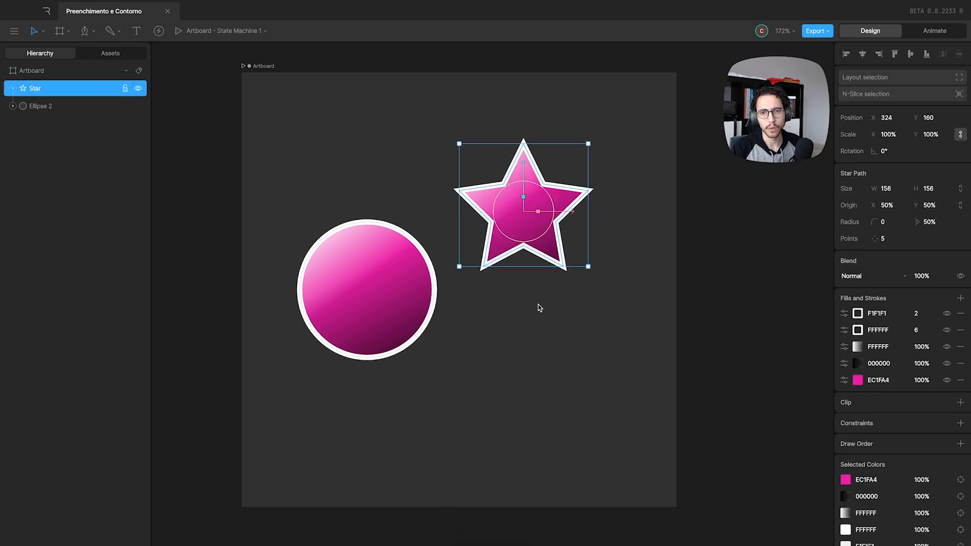
pyautogui.moveTo(407, 314); pyautogui.dragTo(426, 354)
pyautogui.moveTo(533, 223); pyautogui.dragTo(519, 223)
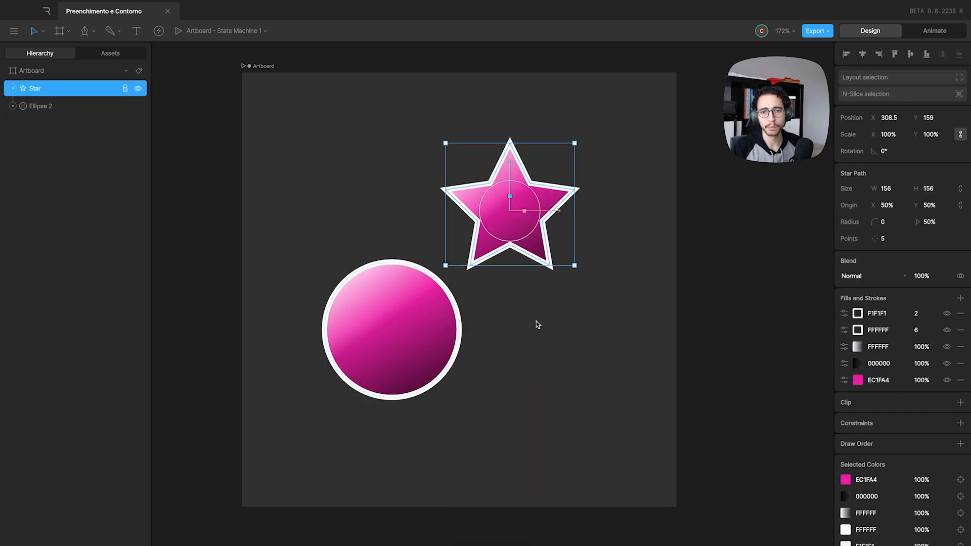
pyautogui.click(537, 323)
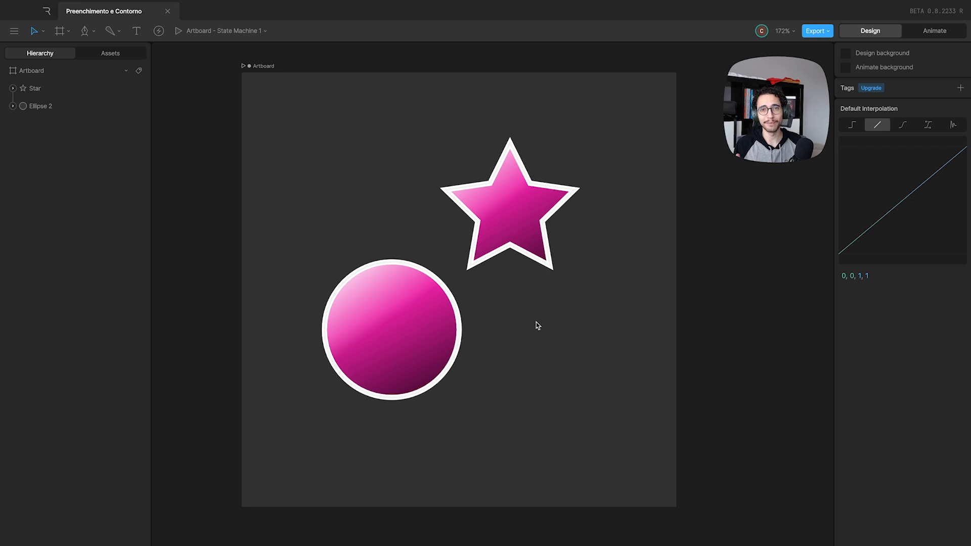